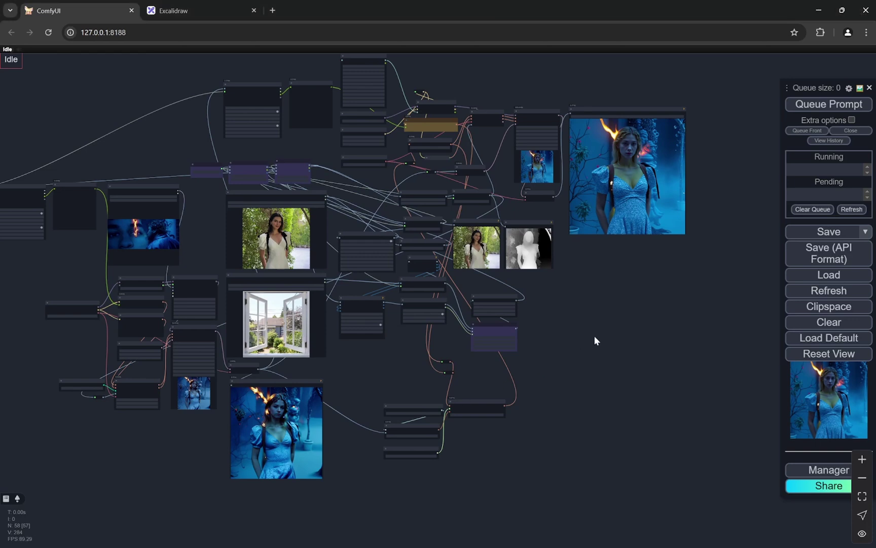
Switch to the Excalidraw board showing three before/after film-still composites
left_click(193, 11)
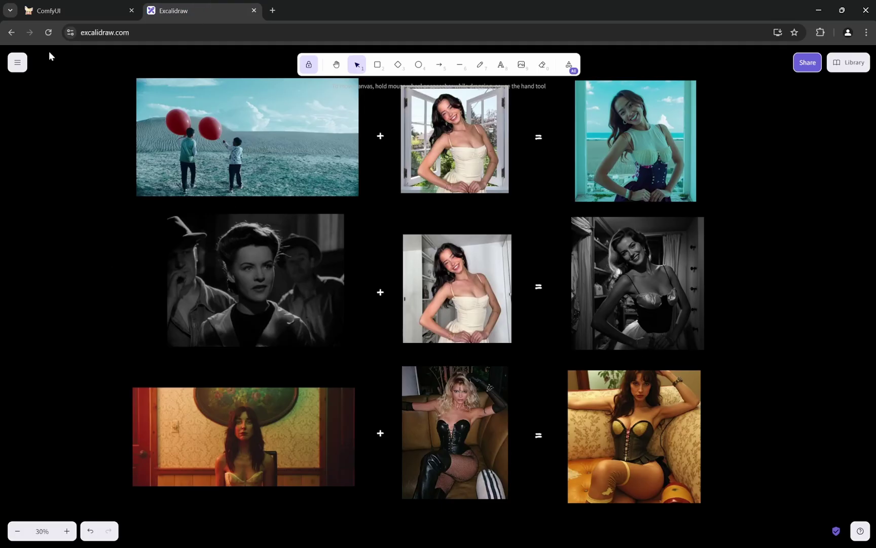
Return to the ComfyUI workflow and pan the graph over to the loaded white-dress photo
left_click(53, 6)
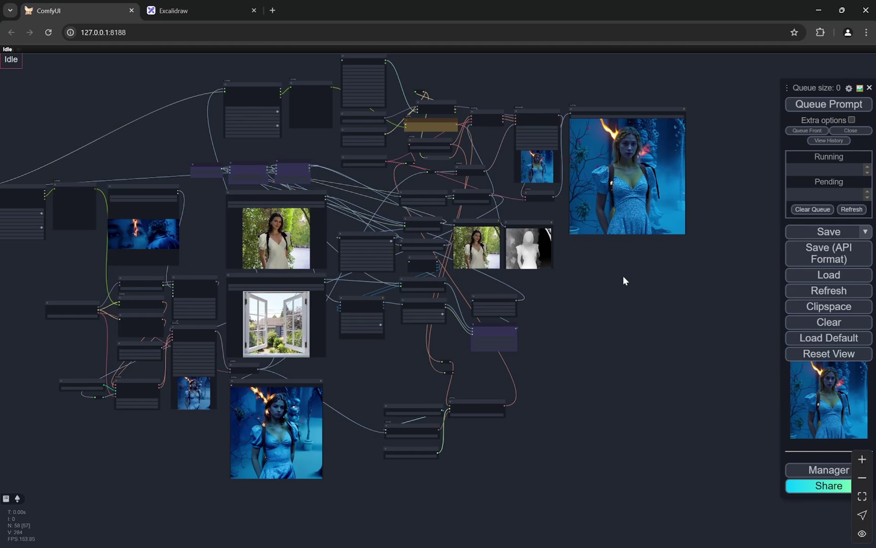
scroll(623, 275, "up", 4)
left_click_drag(624, 277, 591, 360)
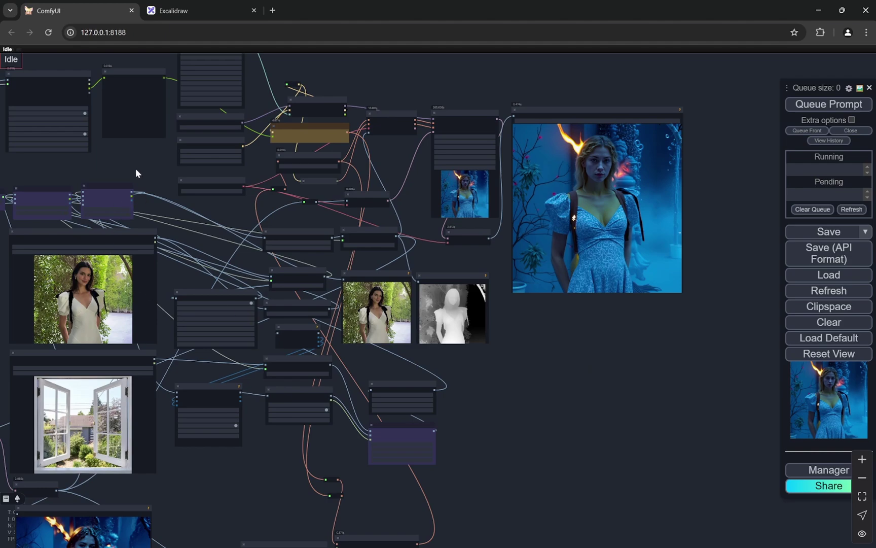
left_click_drag(136, 168, 331, 115)
scroll(173, 231, "up", 5)
scroll(172, 229, "down", 1)
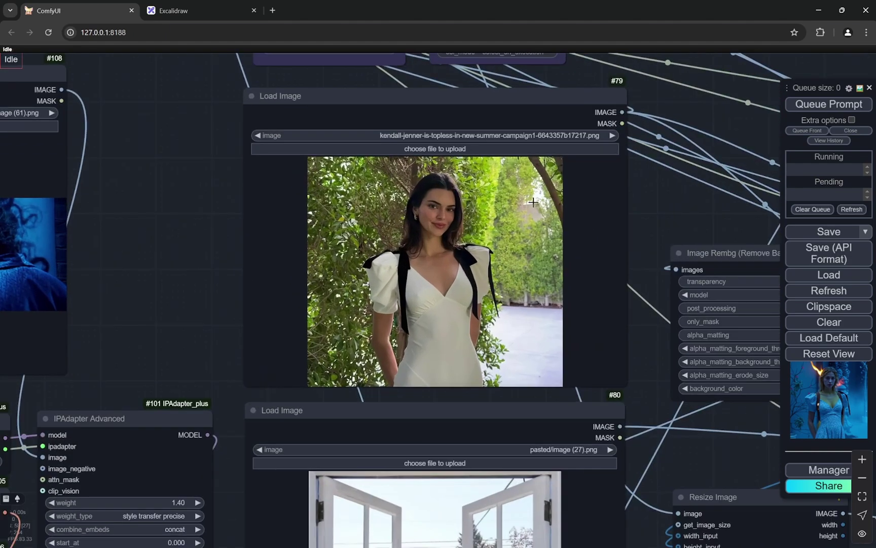
scroll(193, 251, "down", 4)
scroll(194, 251, "up", 4)
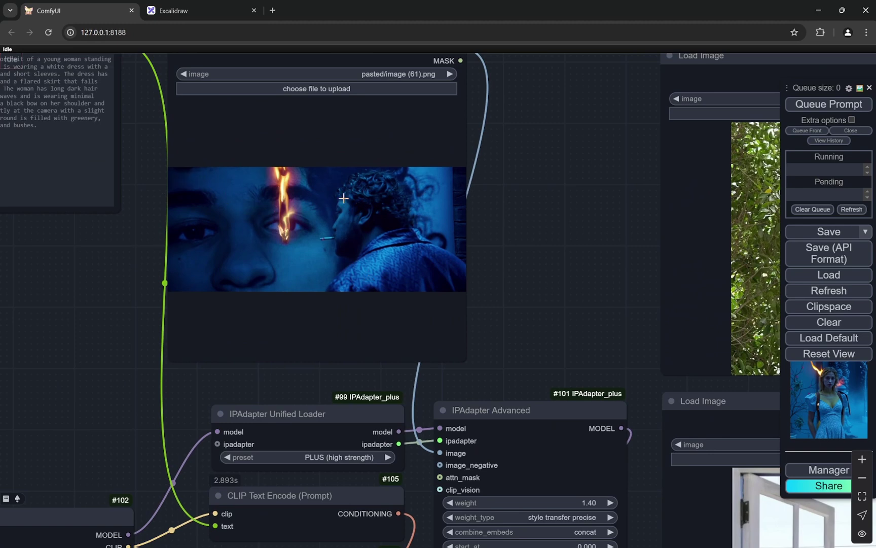
Zoom around the Load Image nodes and bring the blue film still back into view
scroll(289, 240, "up", 3)
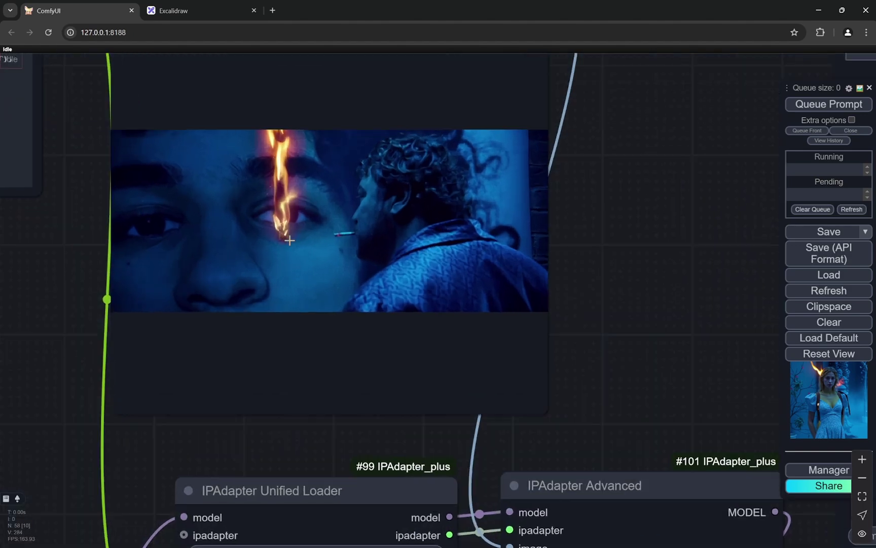
scroll(263, 239, "down", 1)
scroll(263, 238, "down", 5)
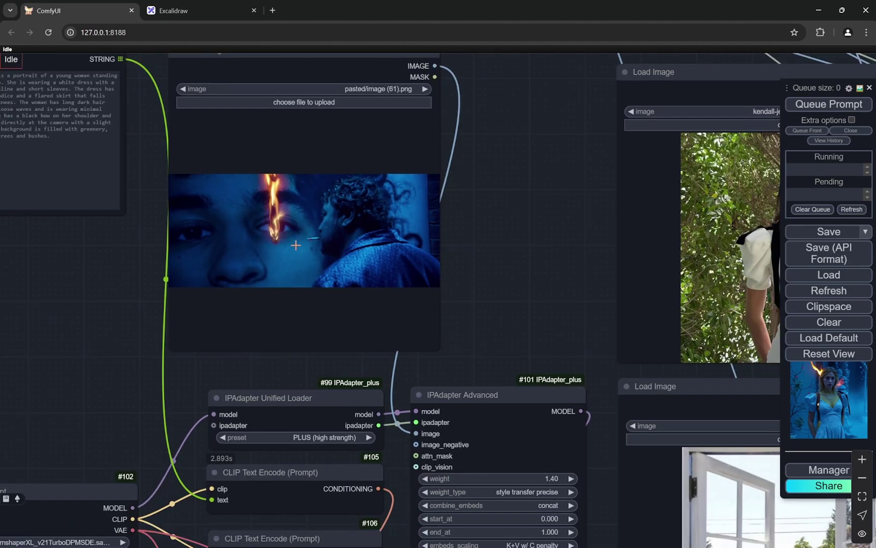
scroll(298, 245, "up", 2)
scroll(408, 235, "down", 1)
scroll(241, 277, "down", 6)
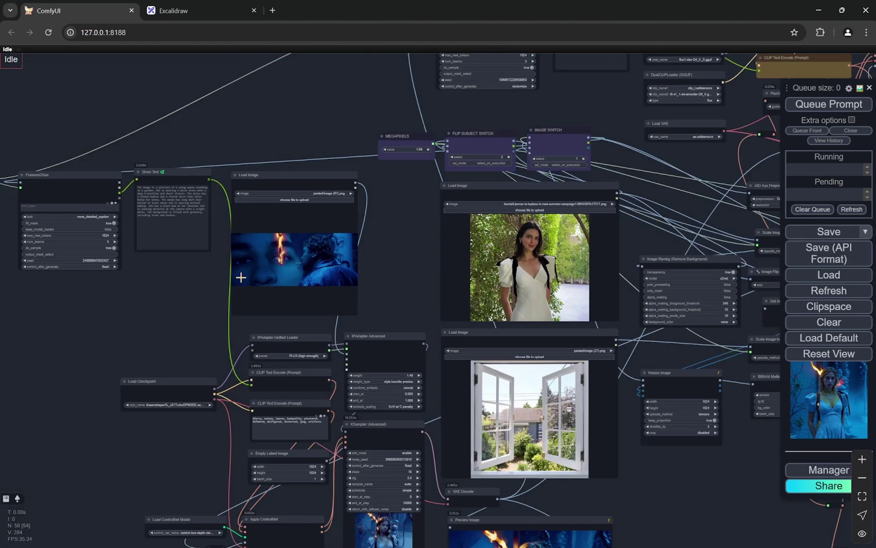
scroll(310, 222, "up", 5)
scroll(373, 230, "up", 5)
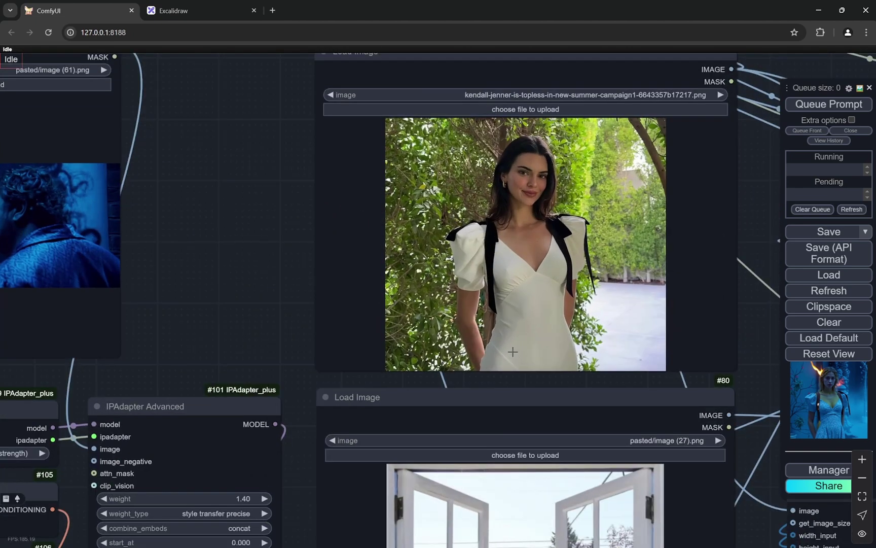
left_click_drag(241, 221, 367, 176)
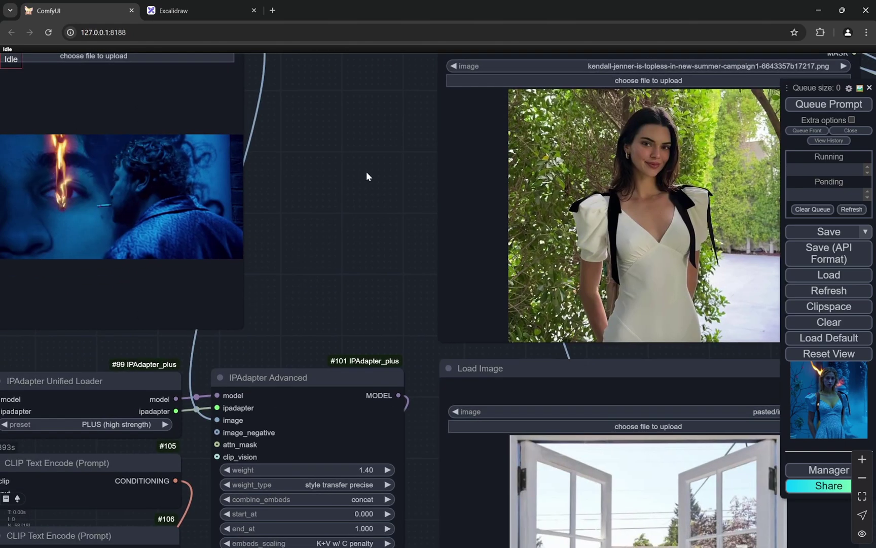
scroll(349, 177, "down", 4)
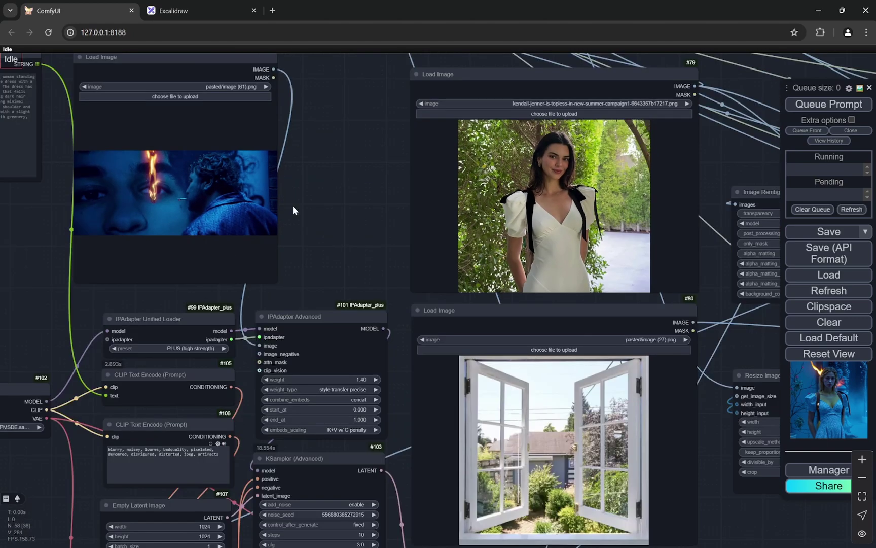
scroll(309, 179, "down", 6)
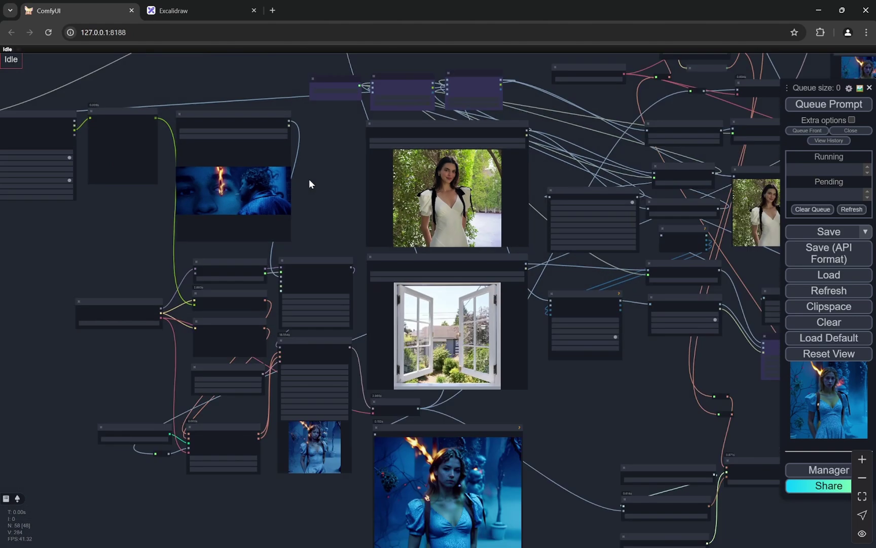
scroll(309, 178, "up", 6)
scroll(353, 180, "up", 2)
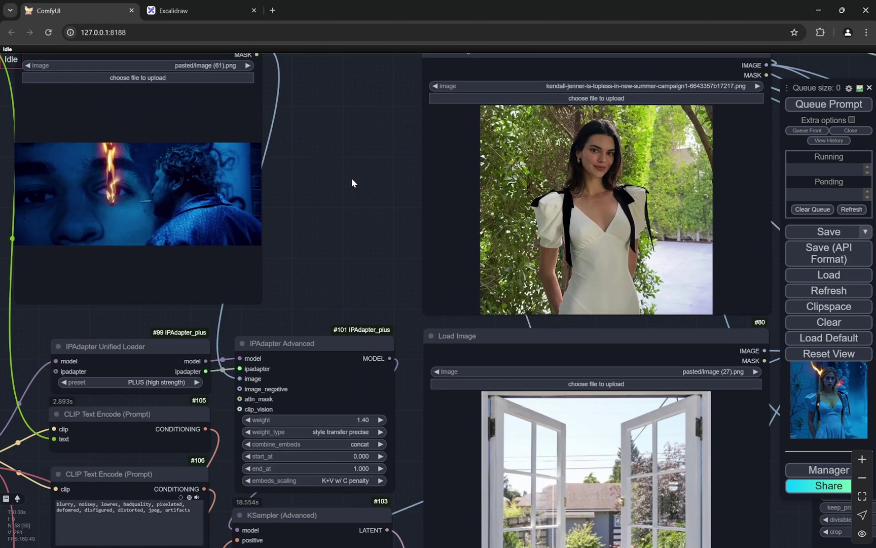
scroll(351, 178, "down", 4)
scroll(243, 162, "up", 5)
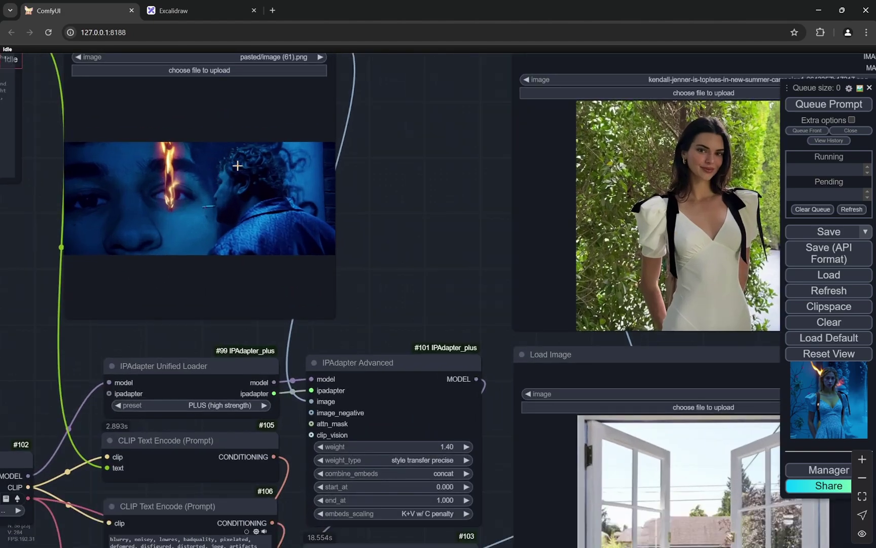
scroll(352, 202, "down", 3)
left_click_drag(366, 201, 233, 237)
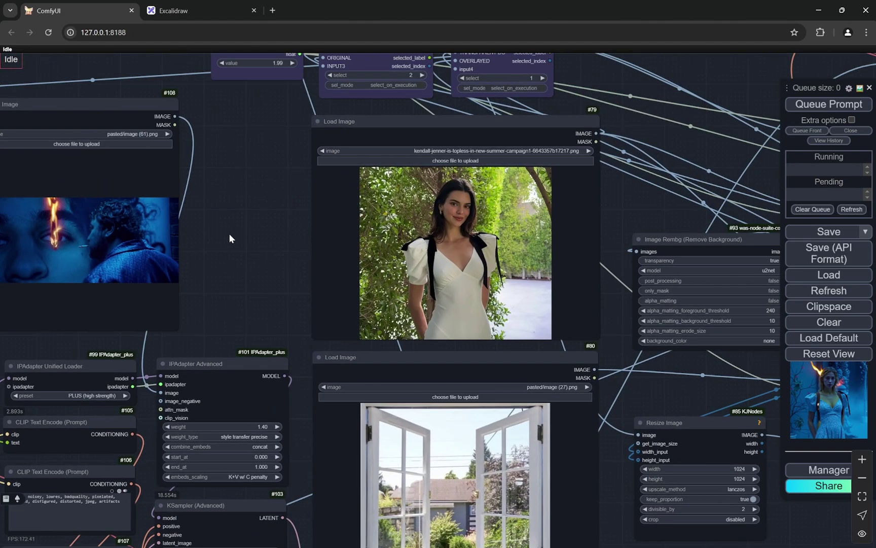
scroll(459, 187, "up", 2)
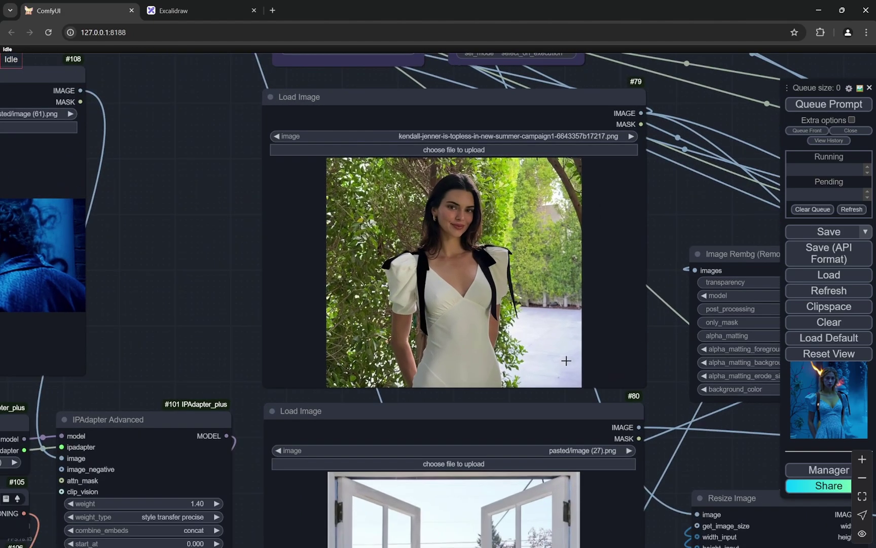
scroll(132, 198, "down", 3)
scroll(160, 256, "up", 6)
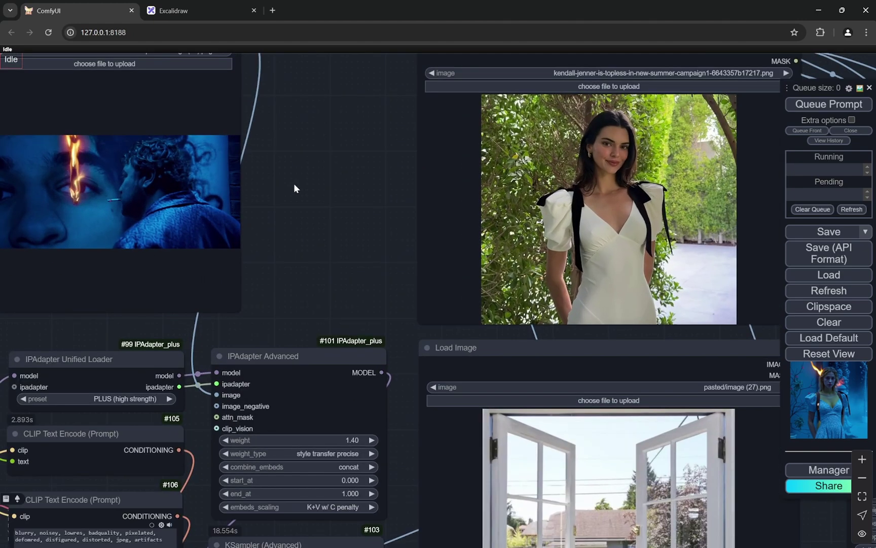
left_click_drag(299, 184, 361, 190)
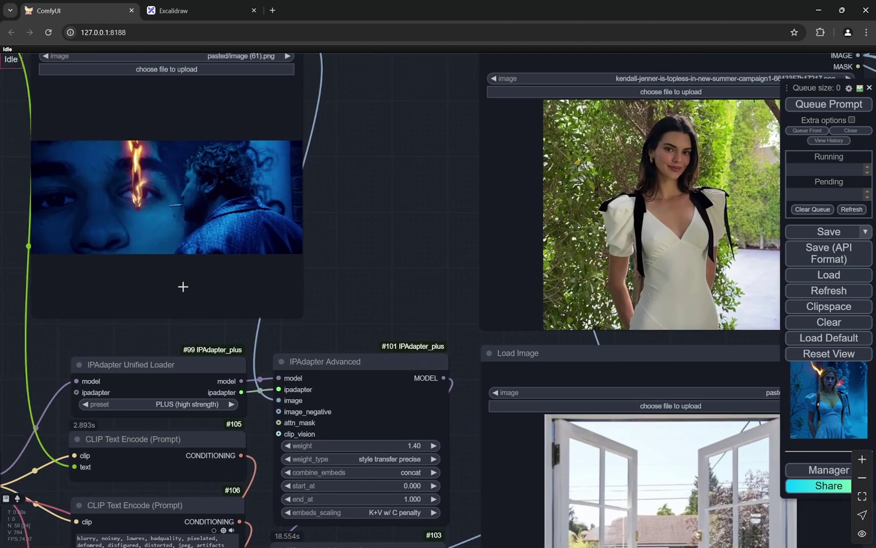
scroll(126, 240, "down", 5)
scroll(279, 204, "up", 2)
scroll(253, 206, "up", 7)
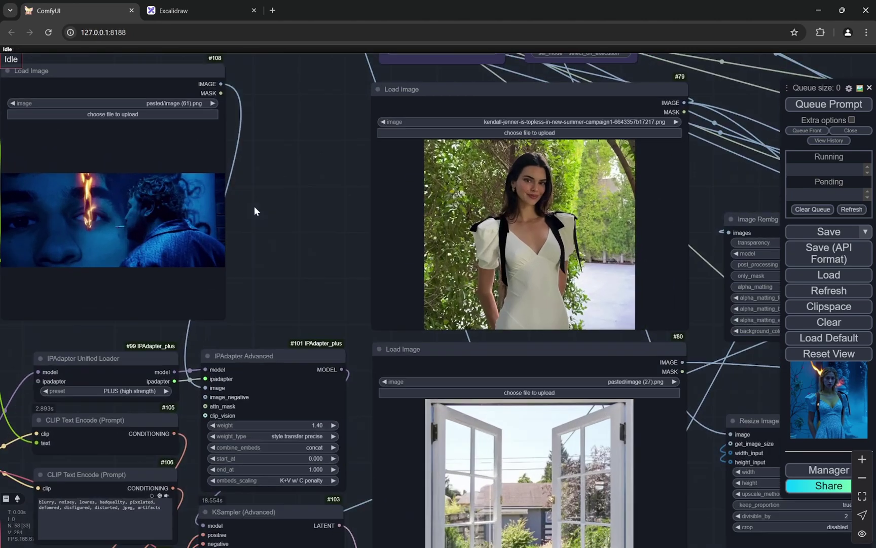
scroll(332, 225, "up", 4)
left_click_drag(334, 231, 414, 227)
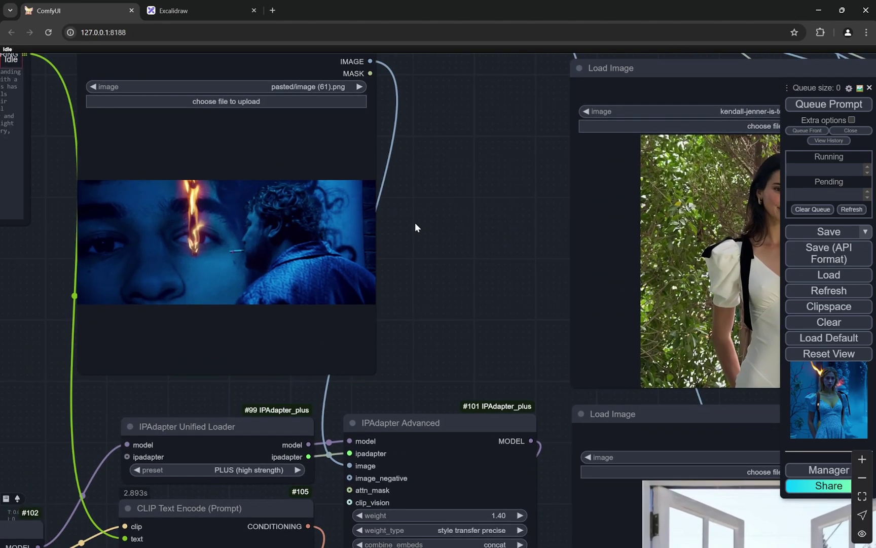
scroll(414, 226, "down", 2)
scroll(415, 227, "up", 2)
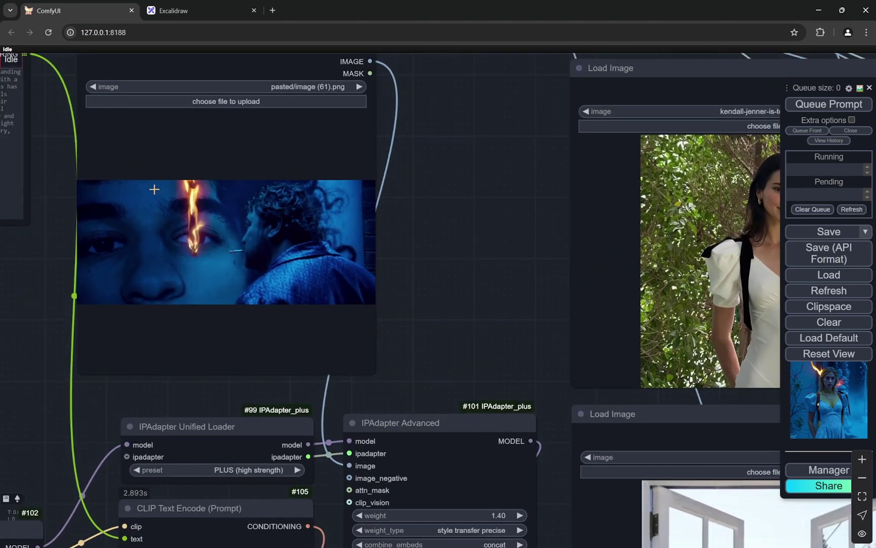
scroll(181, 286, "up", 2)
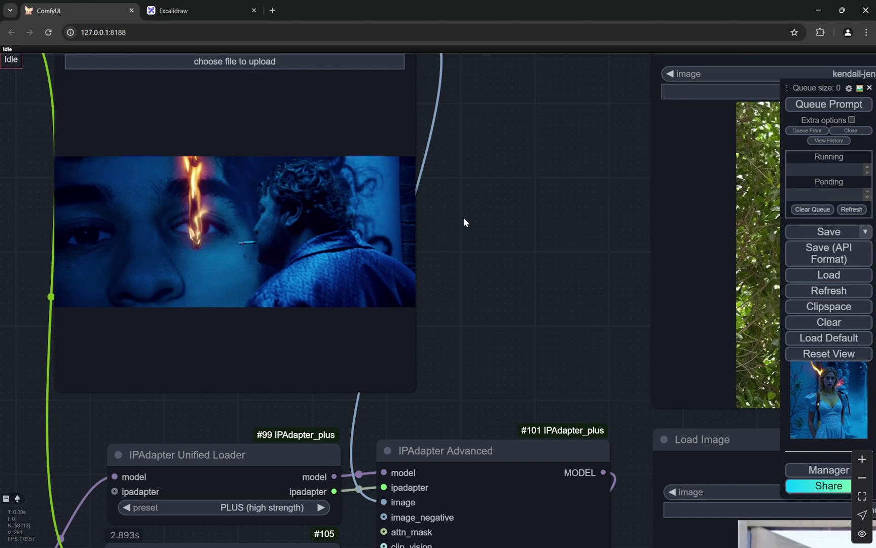
scroll(464, 217, "down", 10)
scroll(503, 223, "up", 8)
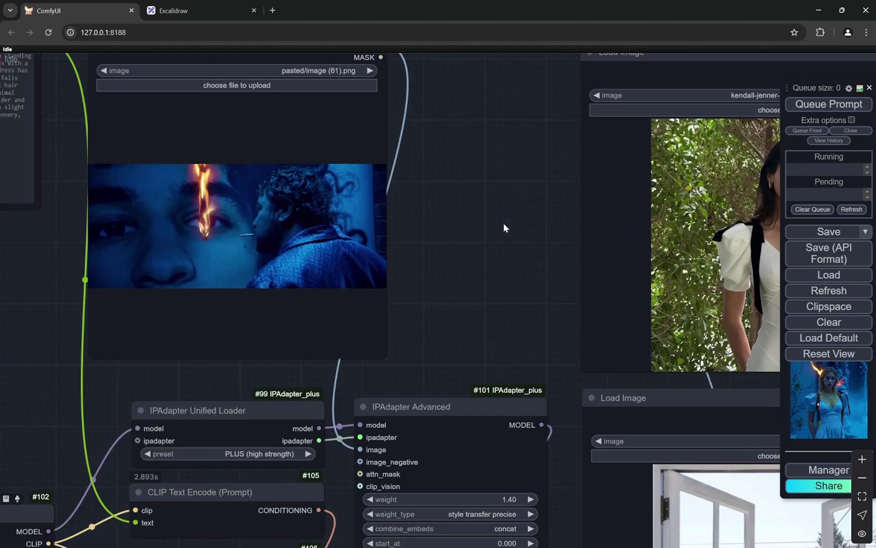
scroll(499, 221, "up", 2)
scroll(440, 217, "down", 4)
scroll(441, 217, "up", 6)
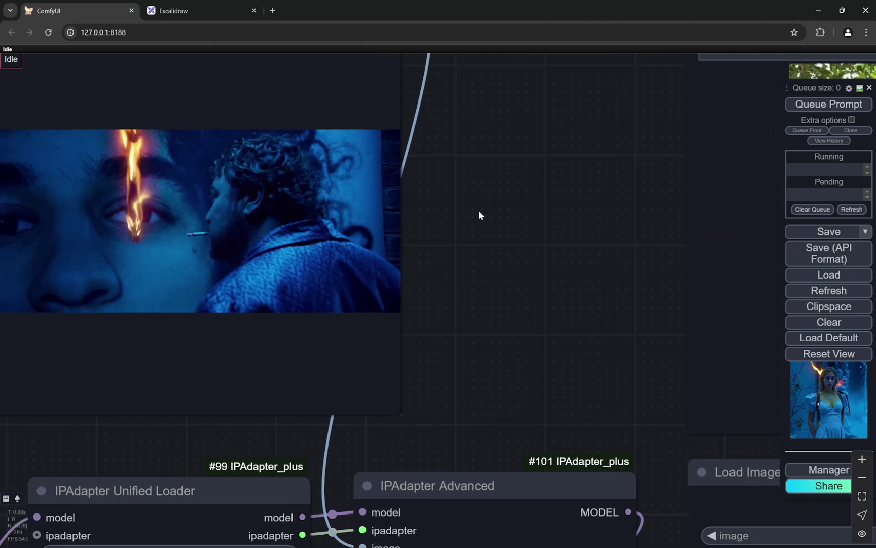
scroll(481, 214, "down", 4)
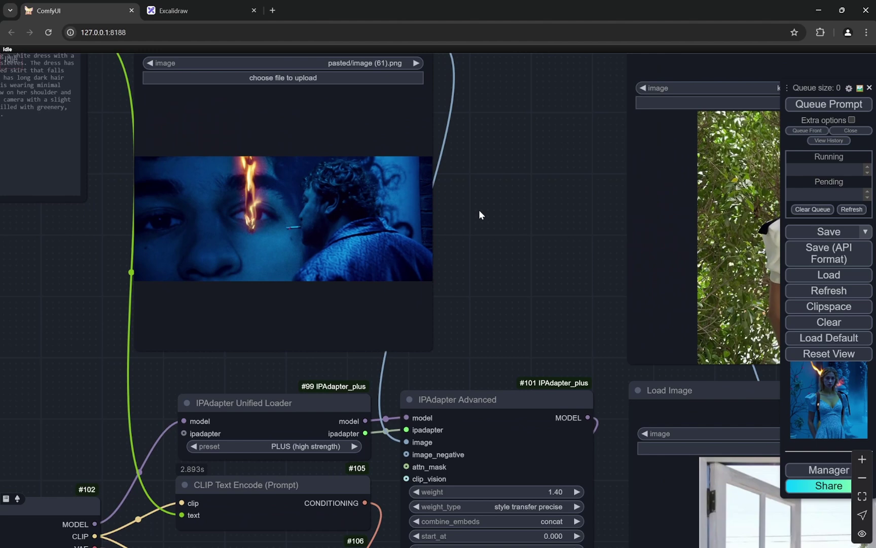
scroll(480, 212, "up", 3)
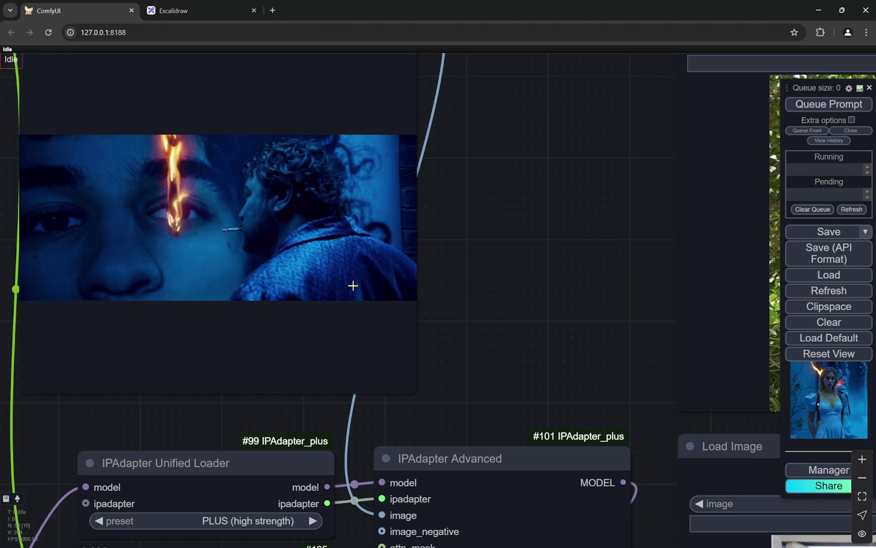
scroll(488, 181, "down", 10)
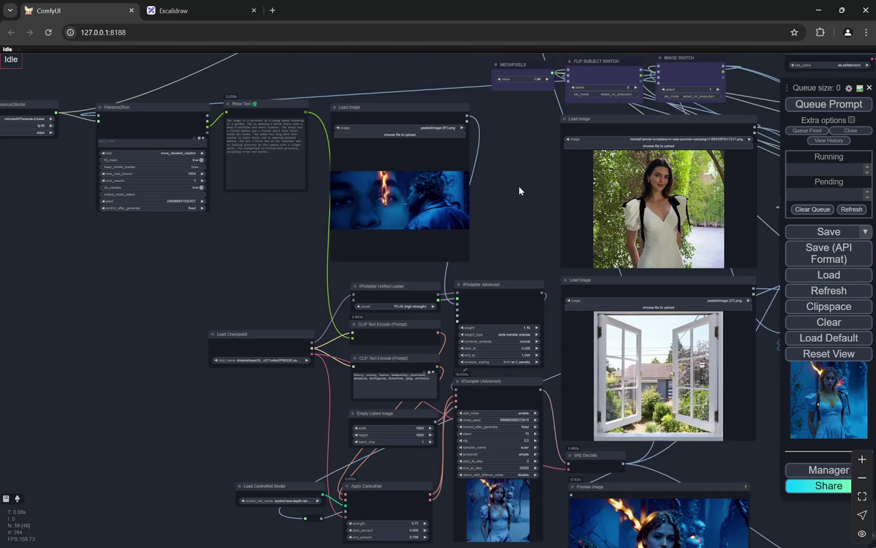
left_click_drag(465, 177, 267, 189)
scroll(272, 190, "down", 6)
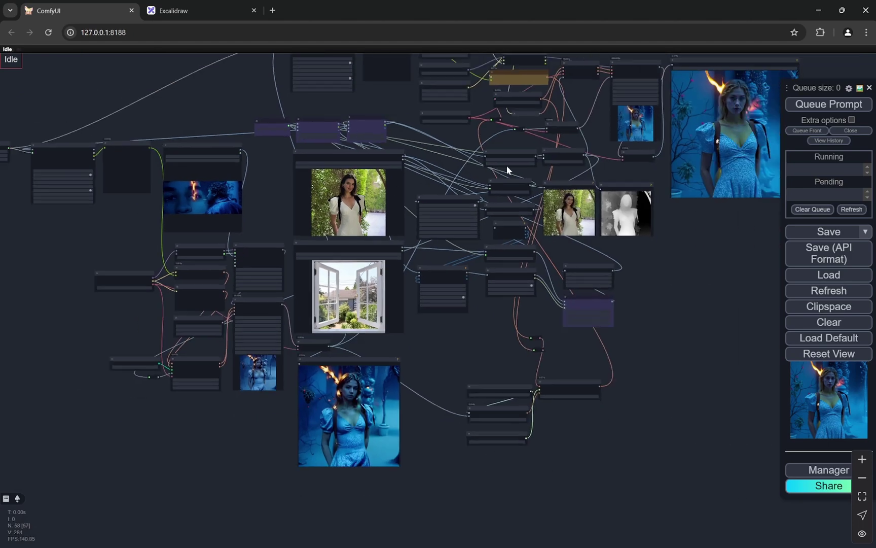
left_click_drag(515, 156, 457, 252)
scroll(459, 251, "up", 6)
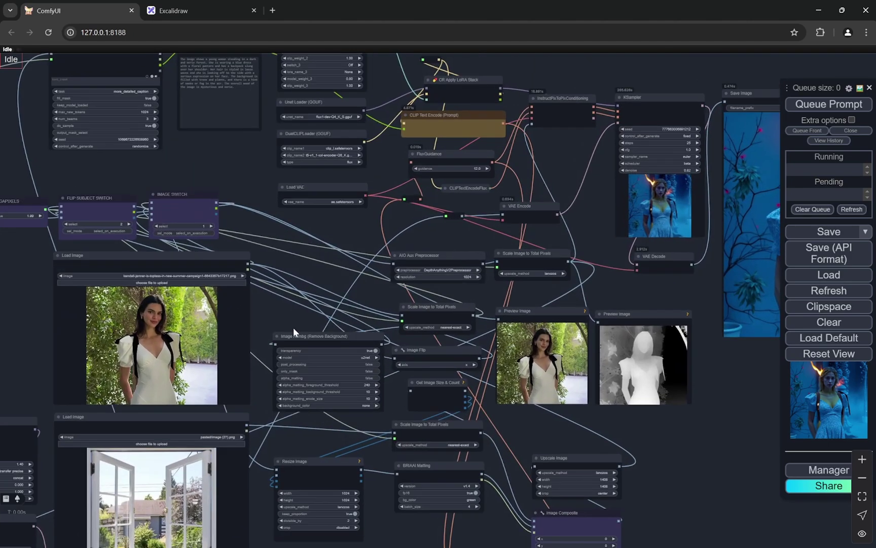
left_click_drag(292, 328, 489, 126)
scroll(192, 214, "up", 2)
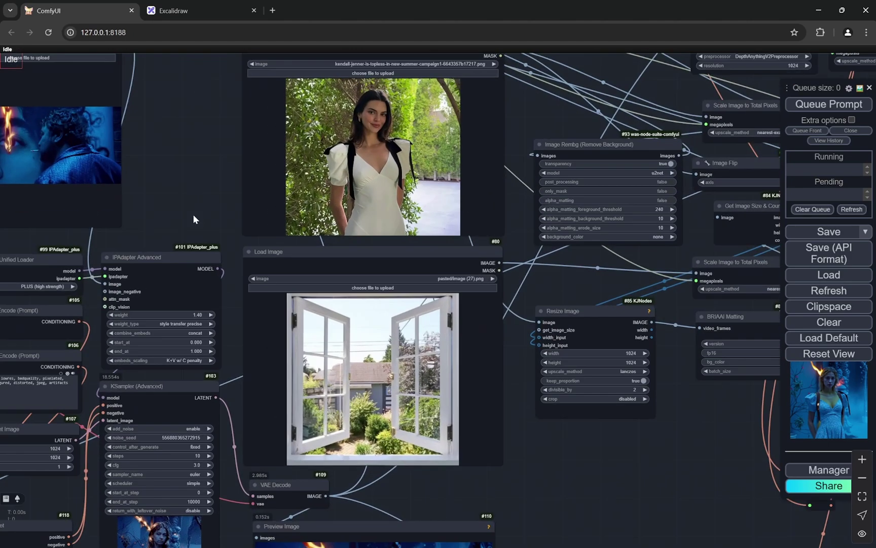
scroll(287, 133, "up", 3)
scroll(287, 130, "down", 7)
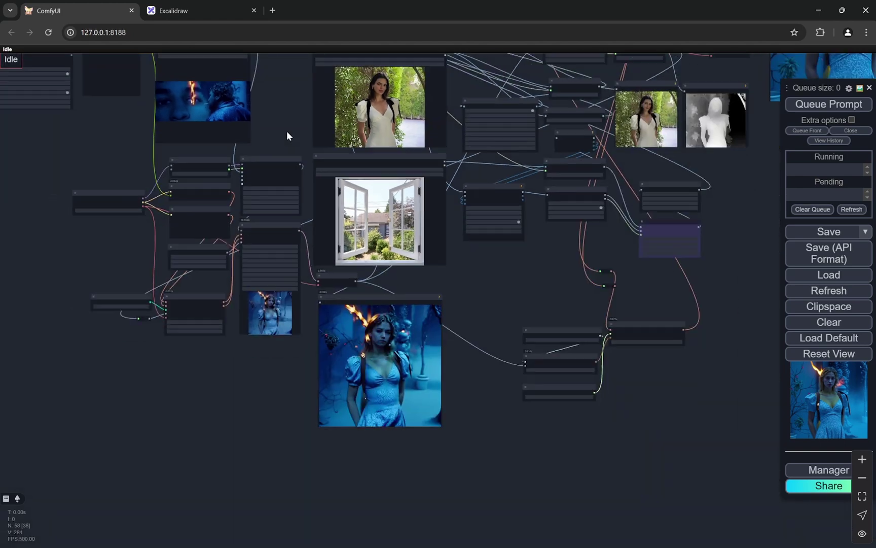
scroll(302, 146, "up", 6)
scroll(293, 145, "down", 8)
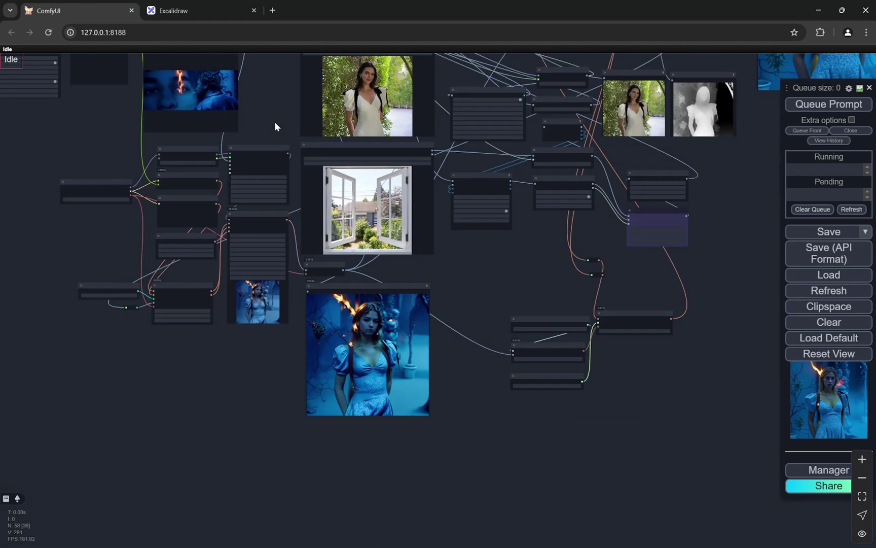
scroll(274, 121, "up", 5)
left_click_drag(254, 150, 133, 346)
left_click_drag(634, 362, 636, 260)
scroll(157, 205, "up", 5)
left_click_drag(198, 203, 393, 192)
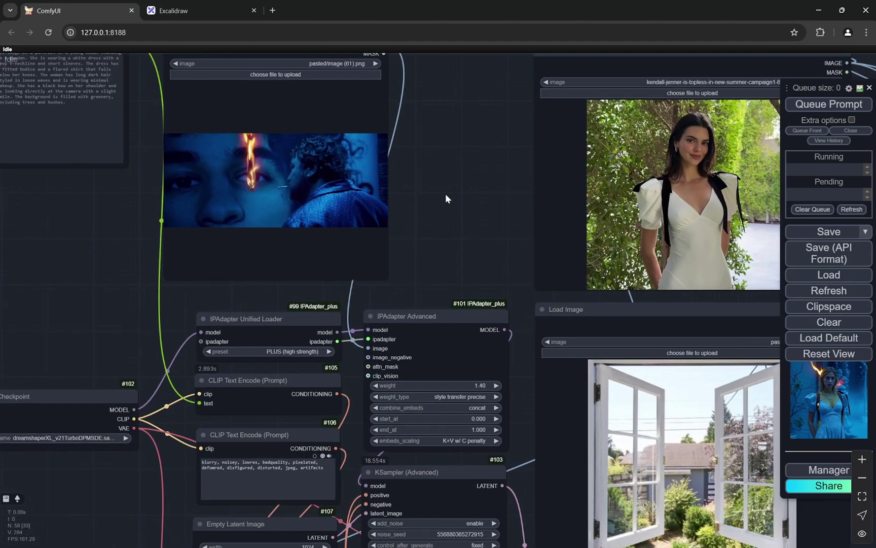
scroll(319, 186, "up", 7)
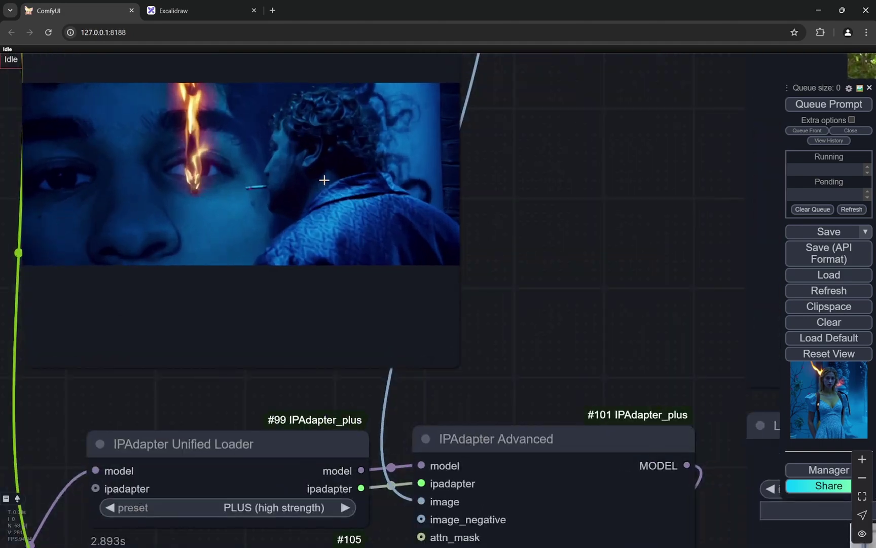
scroll(318, 178, "down", 5)
scroll(316, 178, "up", 4)
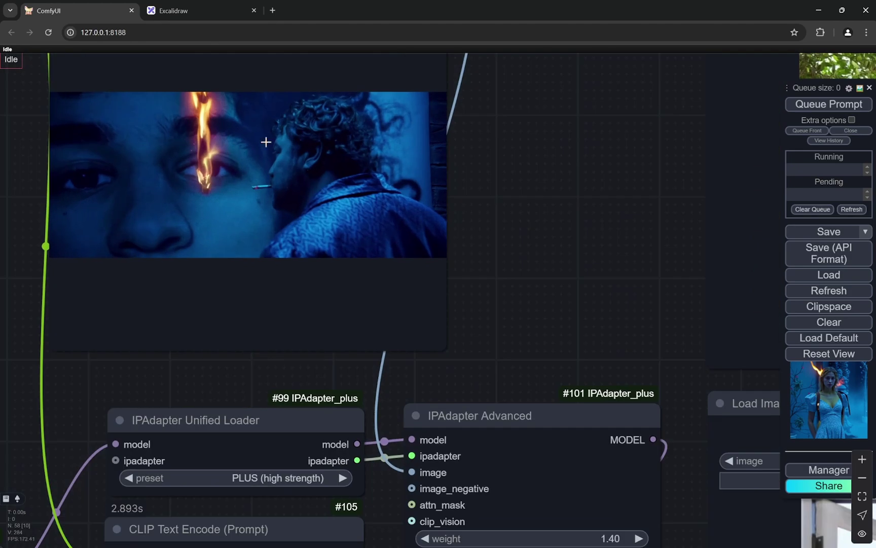
scroll(247, 217, "down", 14)
scroll(290, 428, "up", 8)
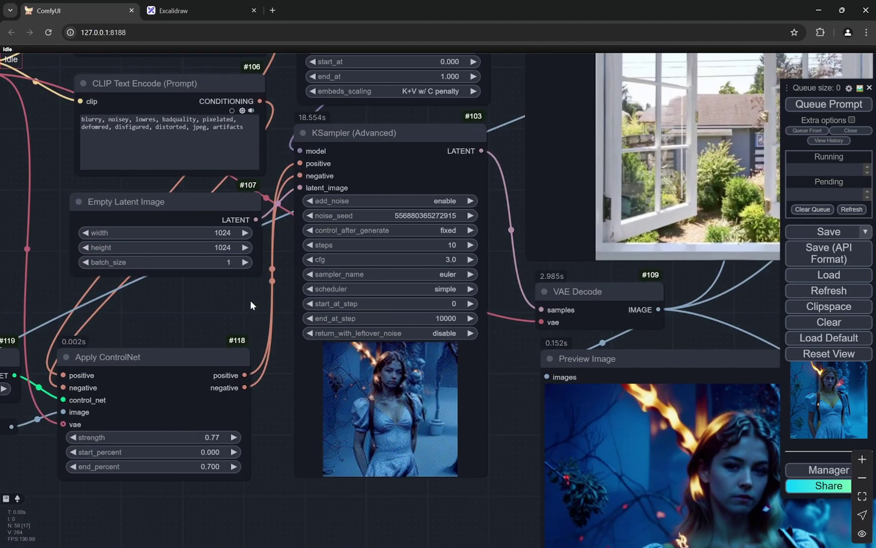
scroll(250, 303, "down", 2)
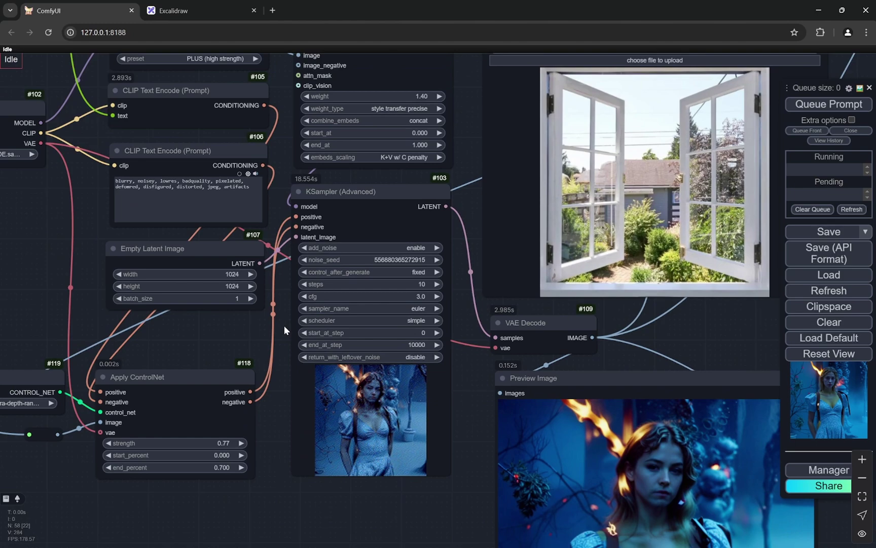
scroll(284, 325, "up", 1)
scroll(225, 322, "down", 3)
scroll(396, 291, "up", 7)
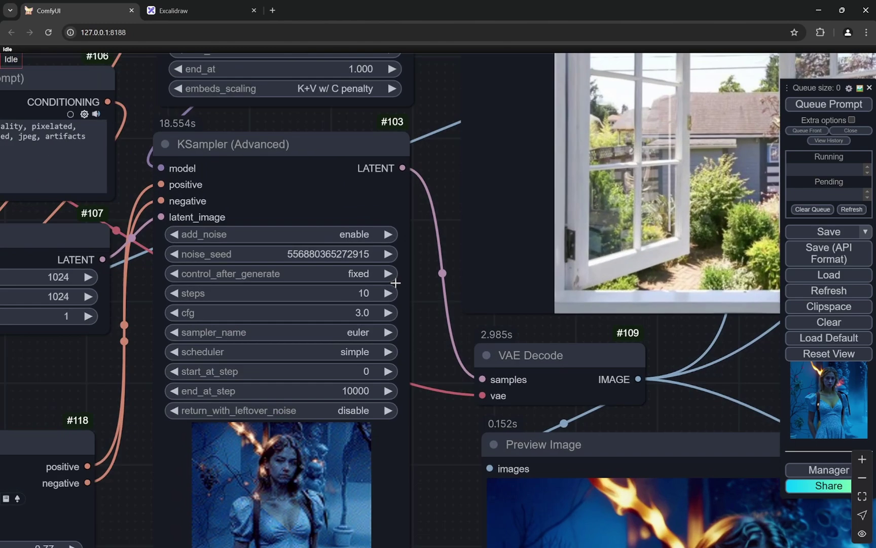
scroll(253, 275, "down", 8)
left_click_drag(630, 471, 556, 330)
scroll(556, 324, "up", 7)
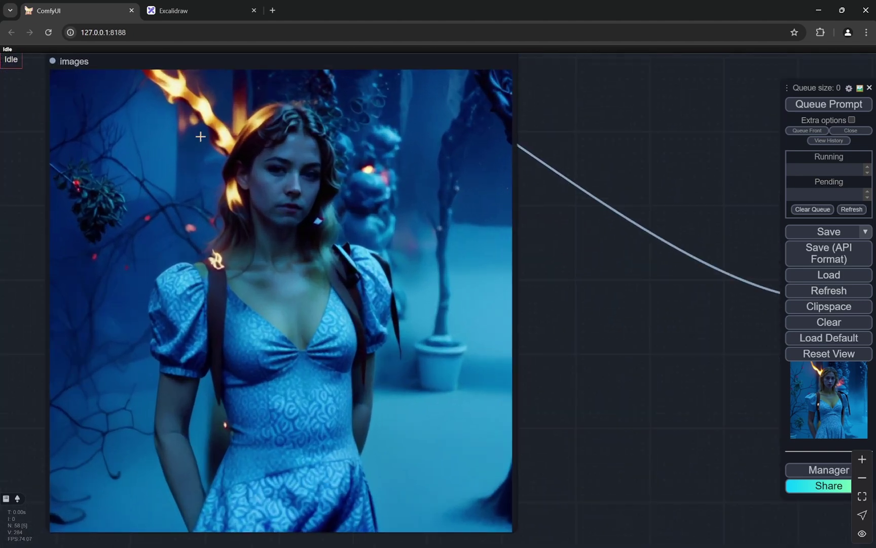
scroll(642, 312, "down", 3)
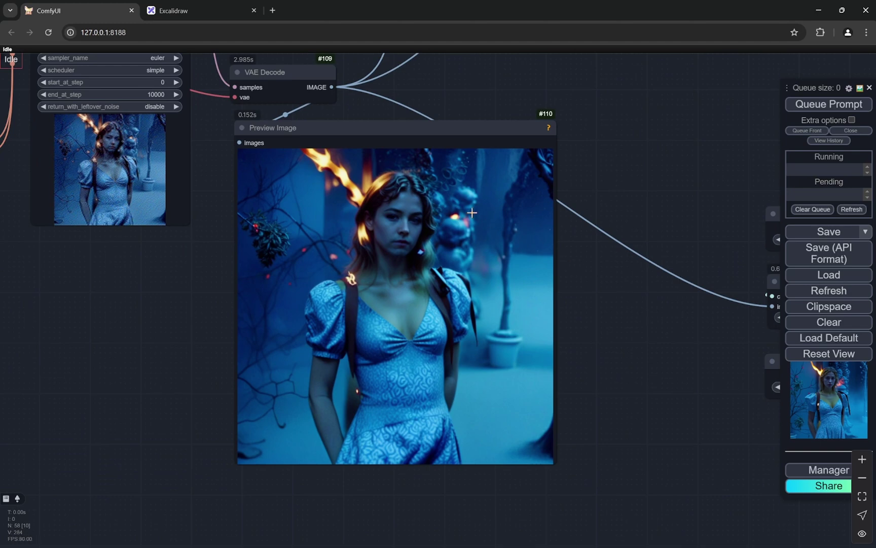
scroll(466, 212, "up", 2)
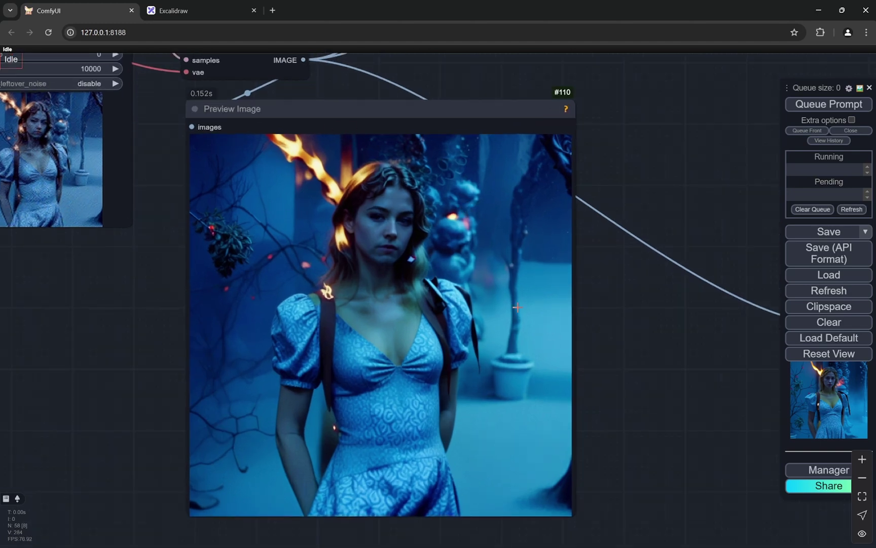
scroll(517, 306, "down", 10)
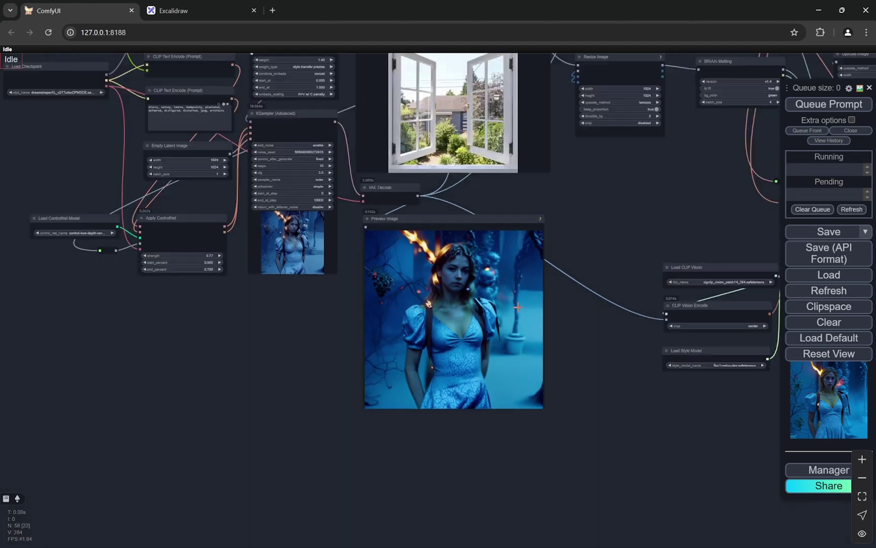
left_click_drag(604, 375, 412, 431)
scroll(605, 346, "up", 3)
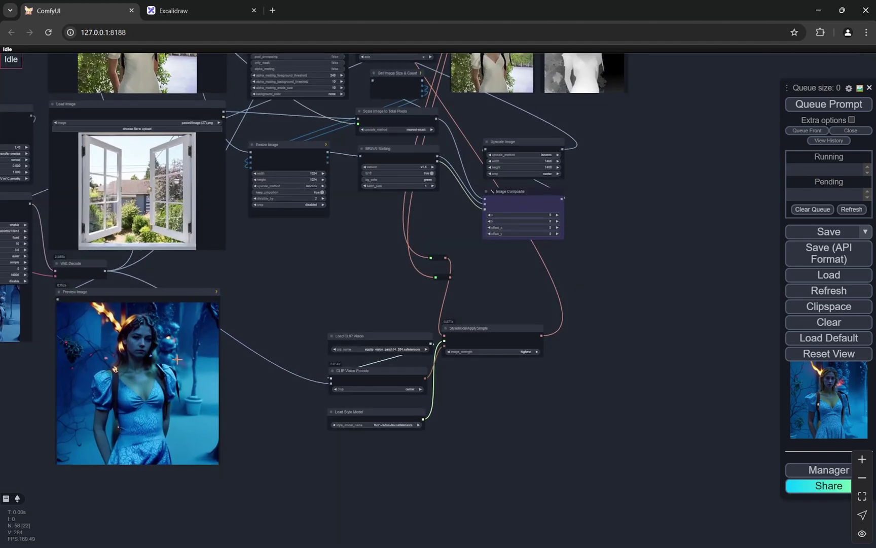
scroll(350, 272, "up", 3)
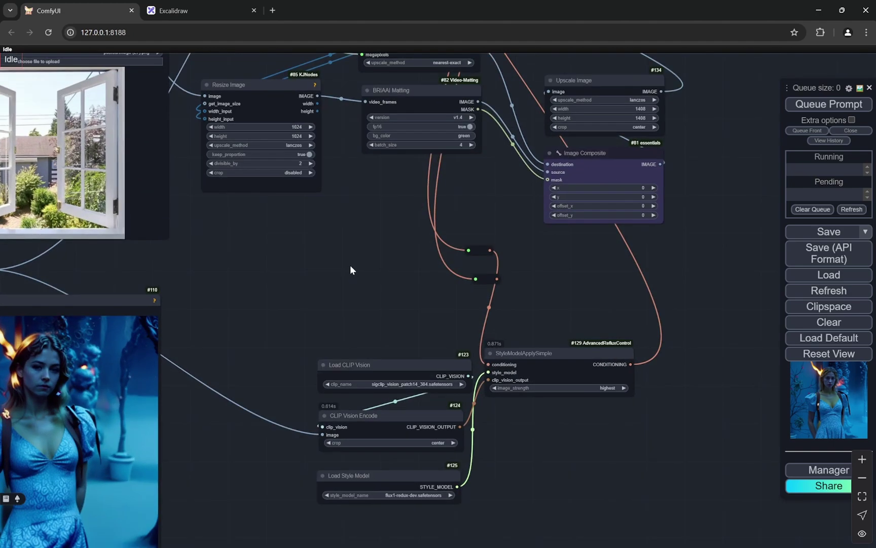
left_click_drag(351, 289, 349, 346)
scroll(349, 346, "down", 5)
scroll(357, 378, "up", 5)
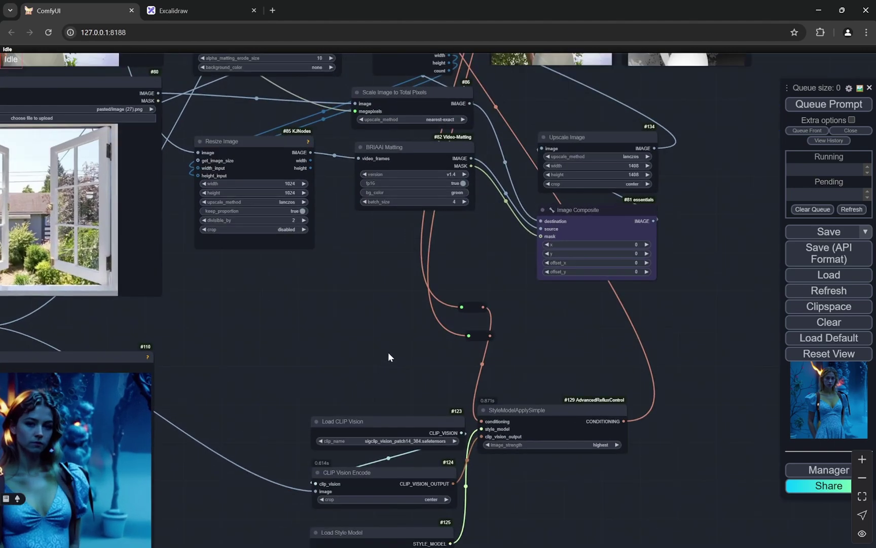
left_click_drag(420, 366, 415, 281)
scroll(489, 388, "up", 3)
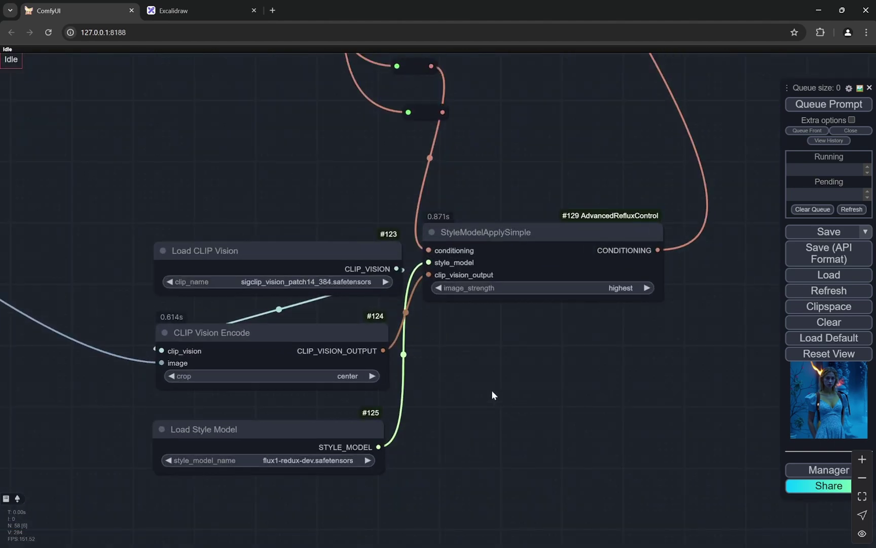
scroll(475, 369, "down", 1)
scroll(522, 341, "up", 1)
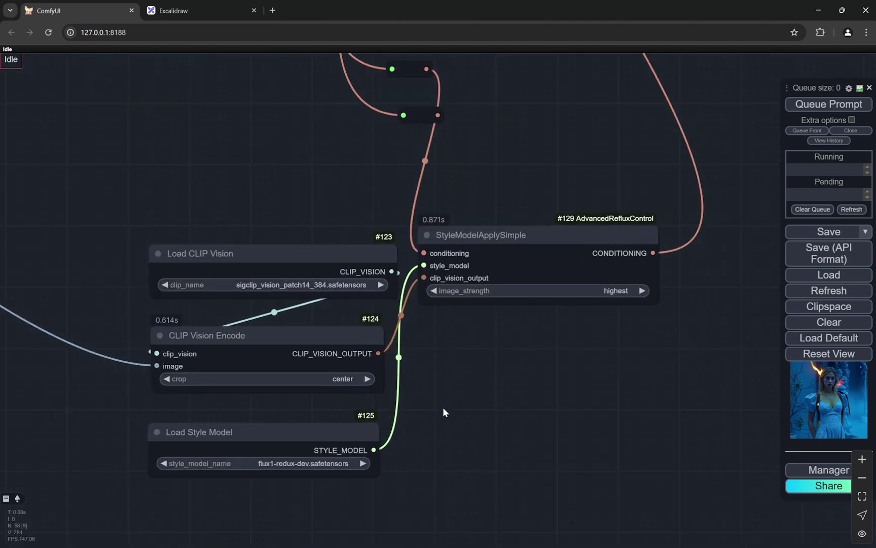
scroll(430, 411, "down", 3)
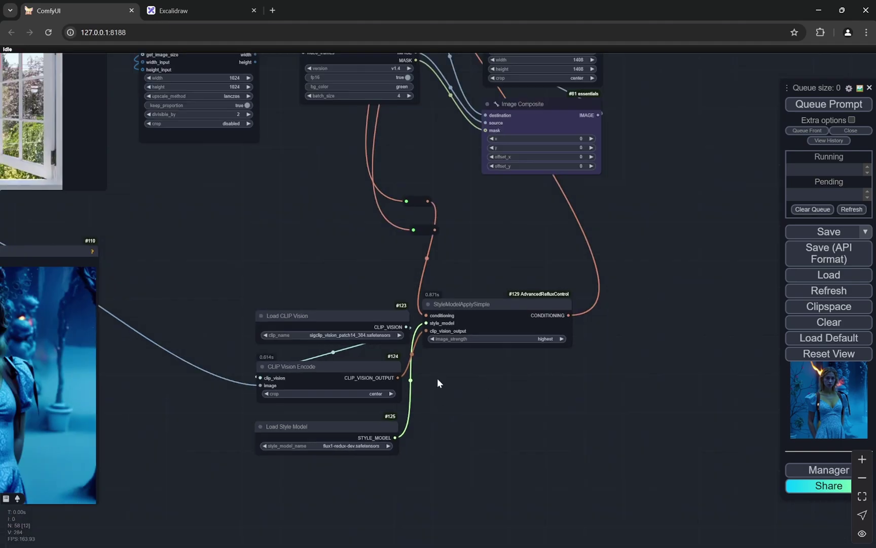
scroll(598, 407, "down", 1)
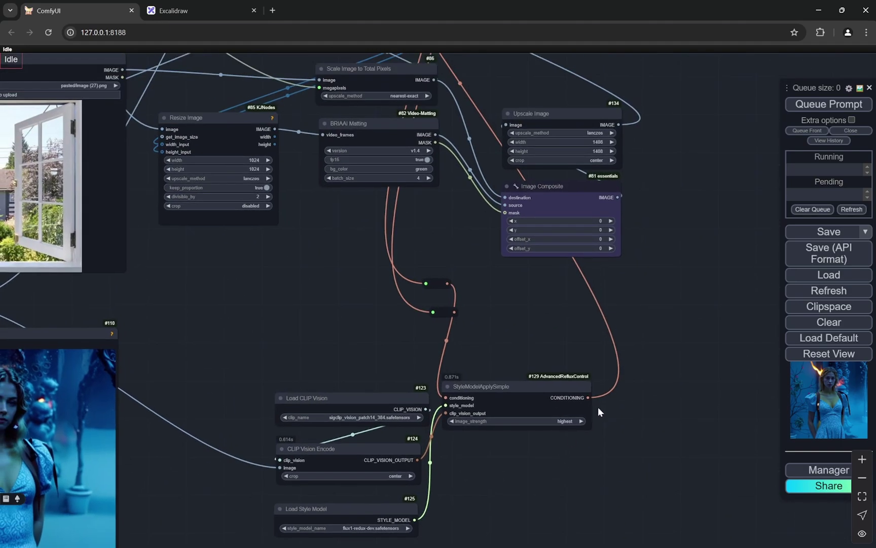
scroll(481, 448, "up", 7)
scroll(575, 428, "down", 7)
scroll(574, 428, "down", 5)
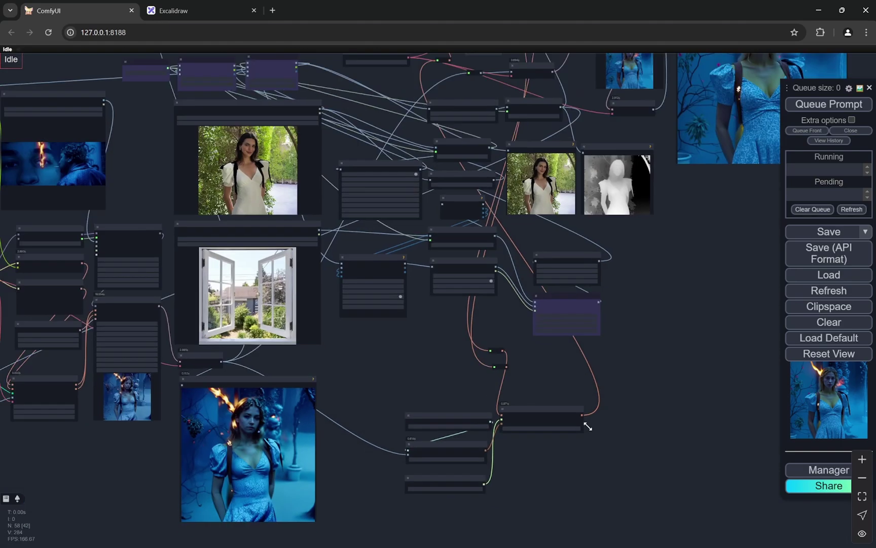
scroll(677, 334, "up", 4)
scroll(638, 379, "down", 2)
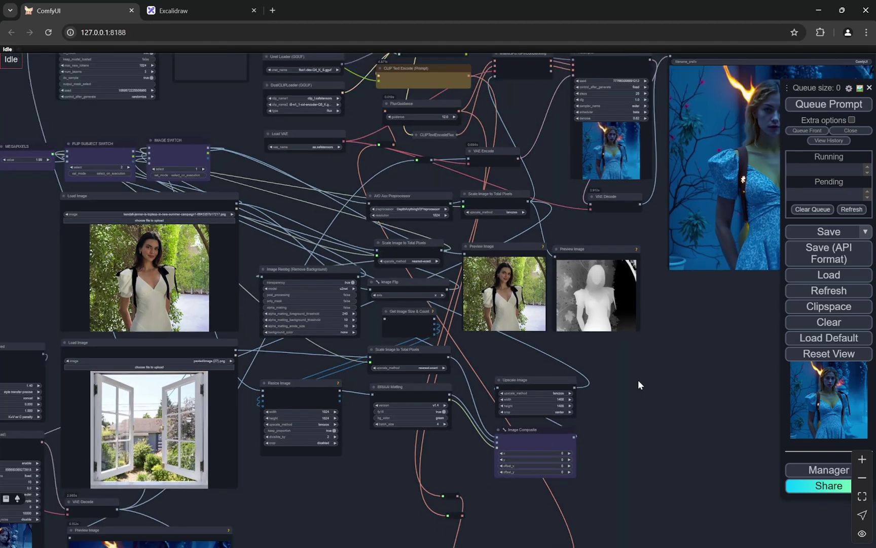
left_click_drag(638, 379, 592, 243)
scroll(364, 338, "up", 3)
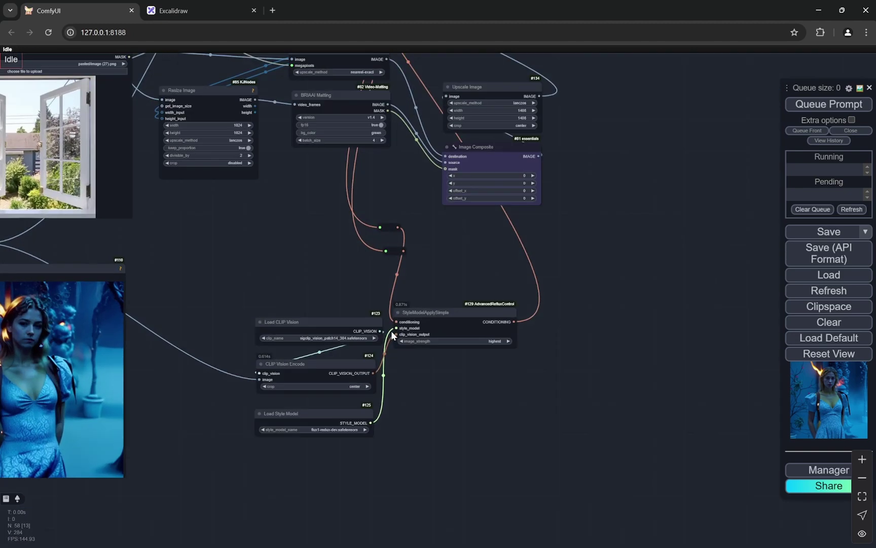
left_click_drag(473, 306, 467, 319)
scroll(563, 294, "down", 3)
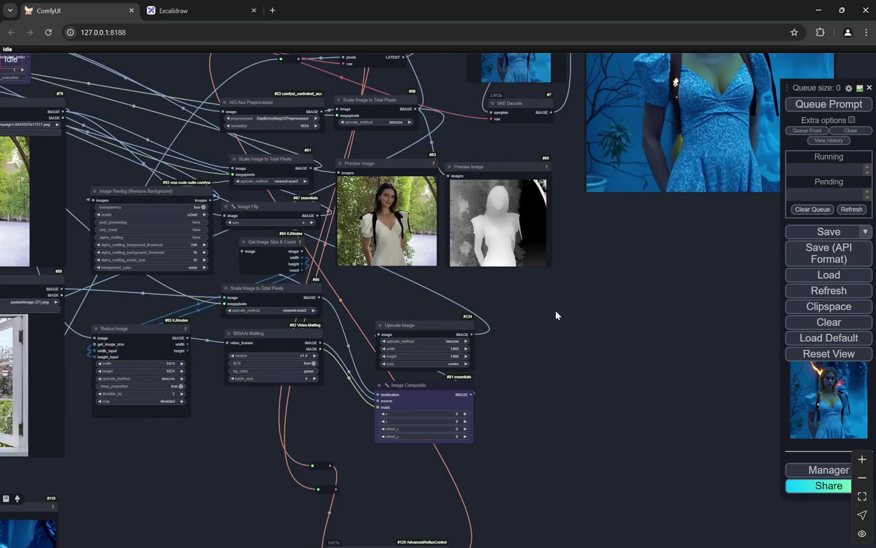
scroll(556, 312, "up", 3)
scroll(507, 284, "up", 2)
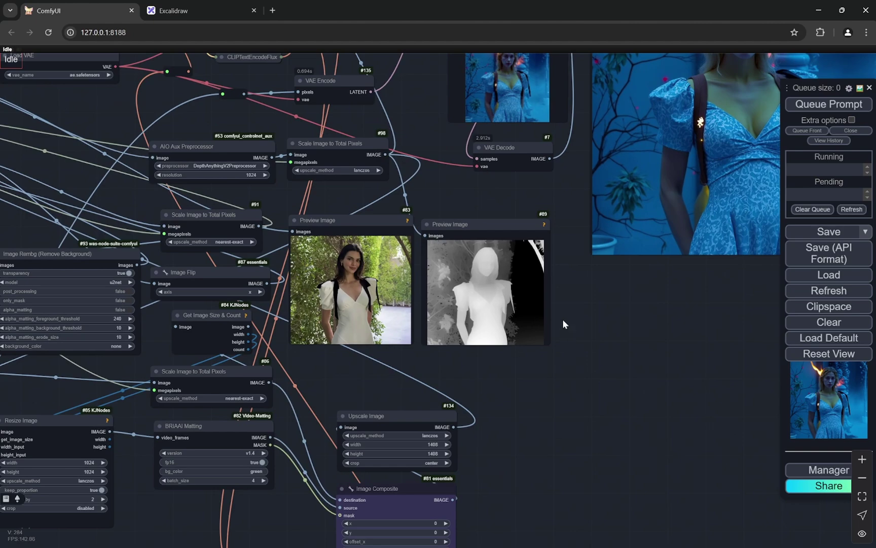
left_click_drag(589, 307, 610, 442)
scroll(455, 229, "down", 2)
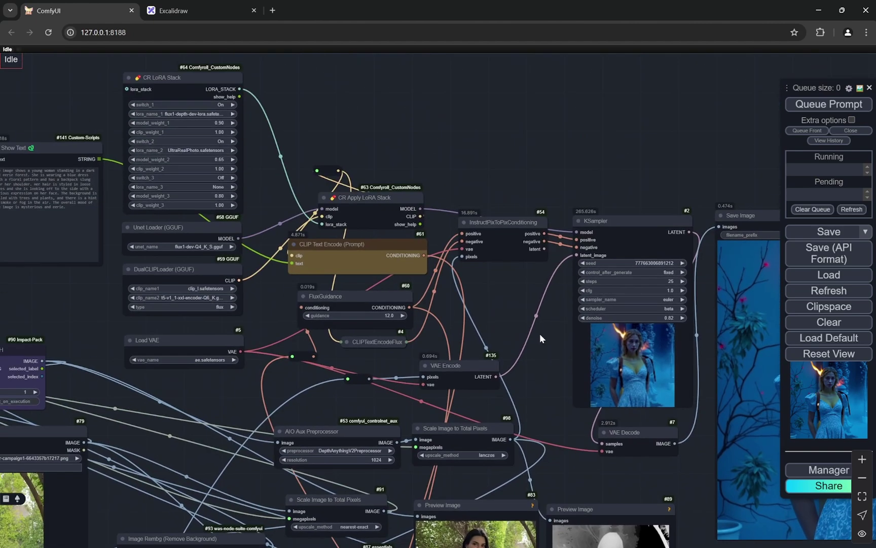
scroll(498, 290, "up", 6)
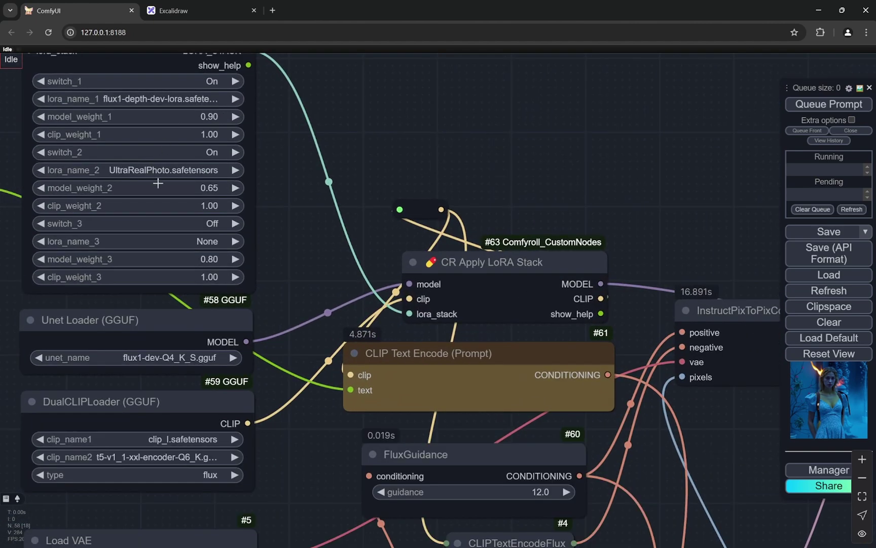
scroll(320, 163, "down", 10)
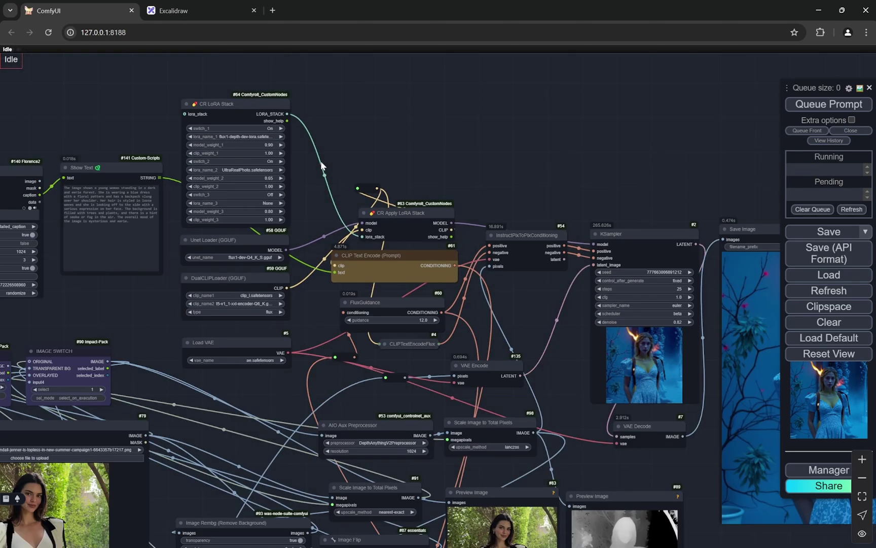
scroll(320, 161, "up", 3)
scroll(599, 446, "up", 5)
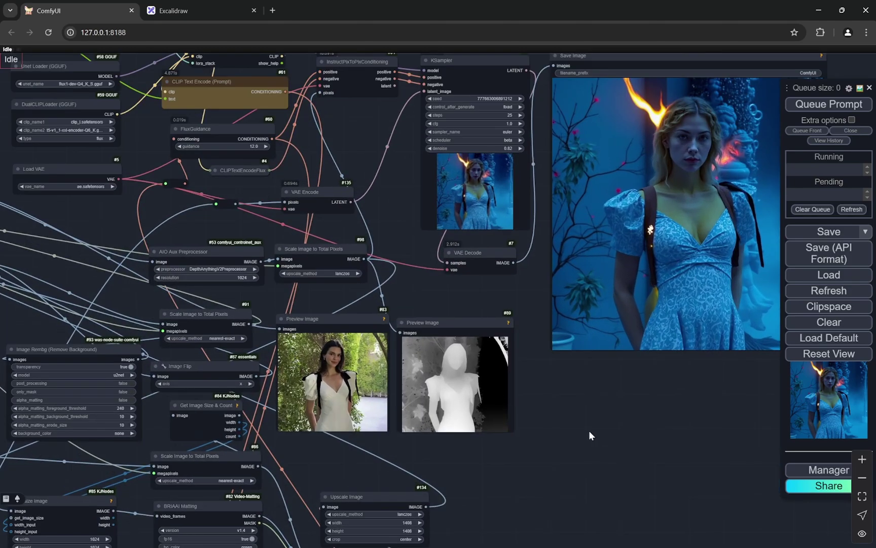
scroll(588, 427, "down", 5)
scroll(296, 167, "up", 6)
scroll(295, 163, "up", 5)
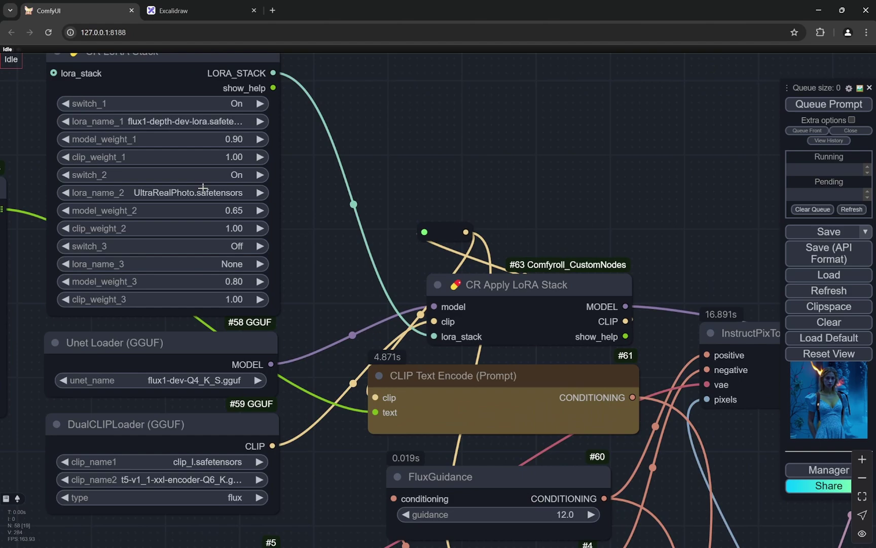
scroll(203, 188, "down", 8)
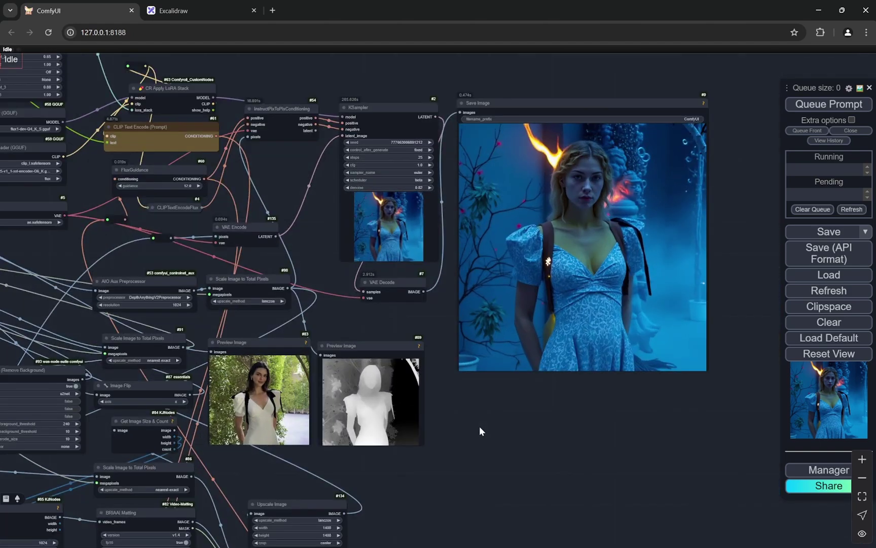
scroll(463, 425, "up", 6)
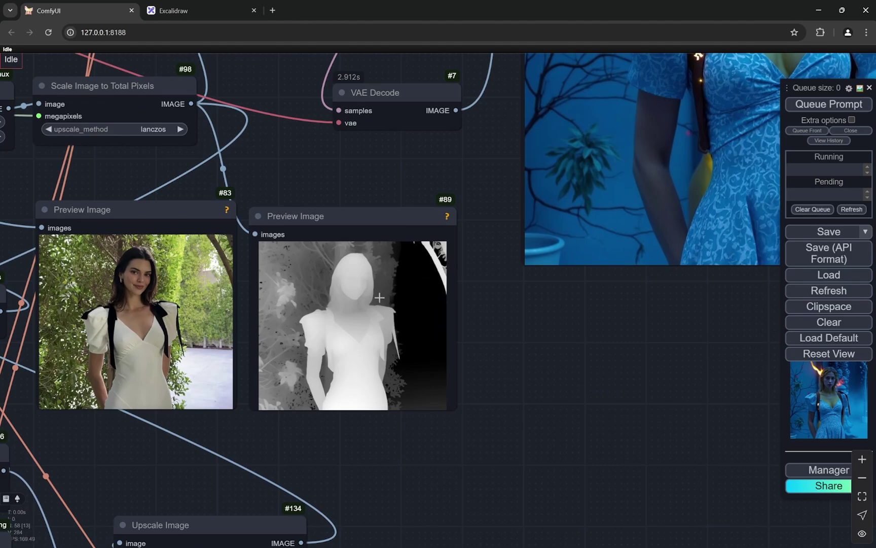
scroll(552, 356, "down", 10)
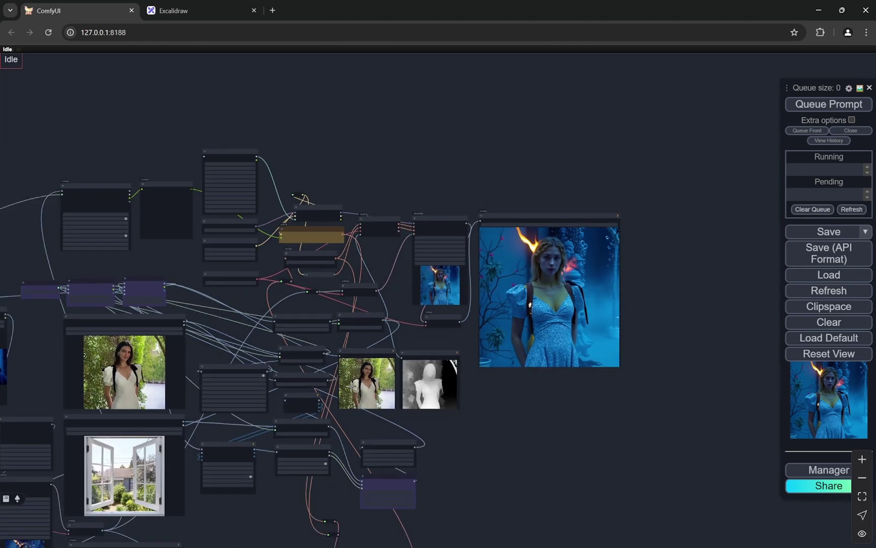
left_click_drag(225, 505, 331, 363)
scroll(330, 363, "up", 5)
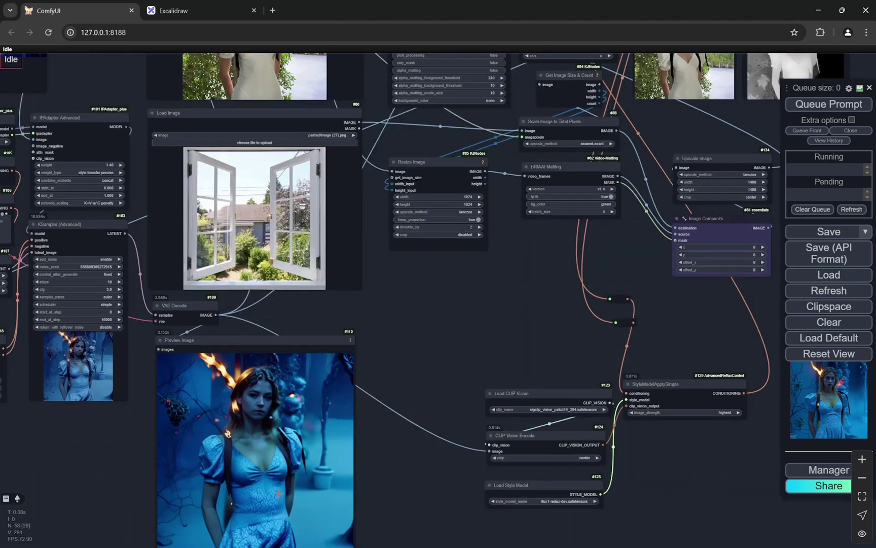
scroll(287, 483, "down", 5)
scroll(473, 215, "up", 6)
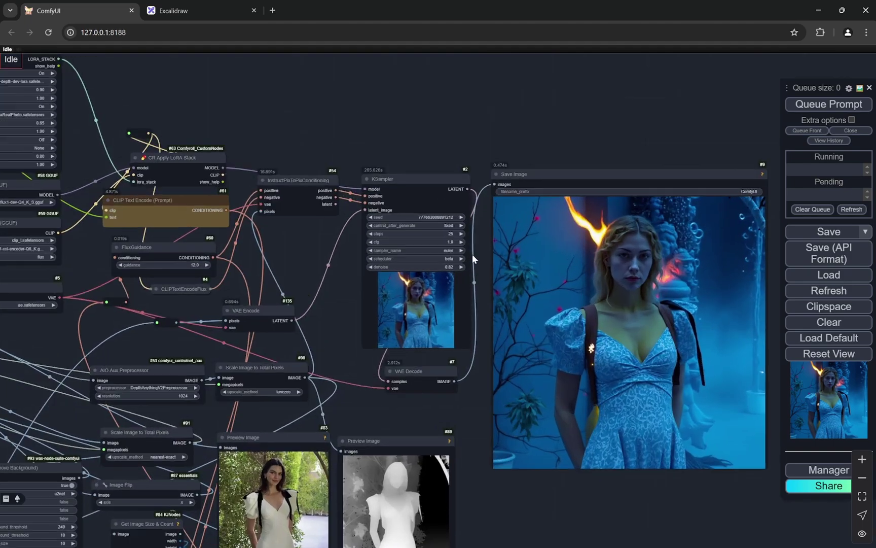
scroll(473, 258, "up", 8)
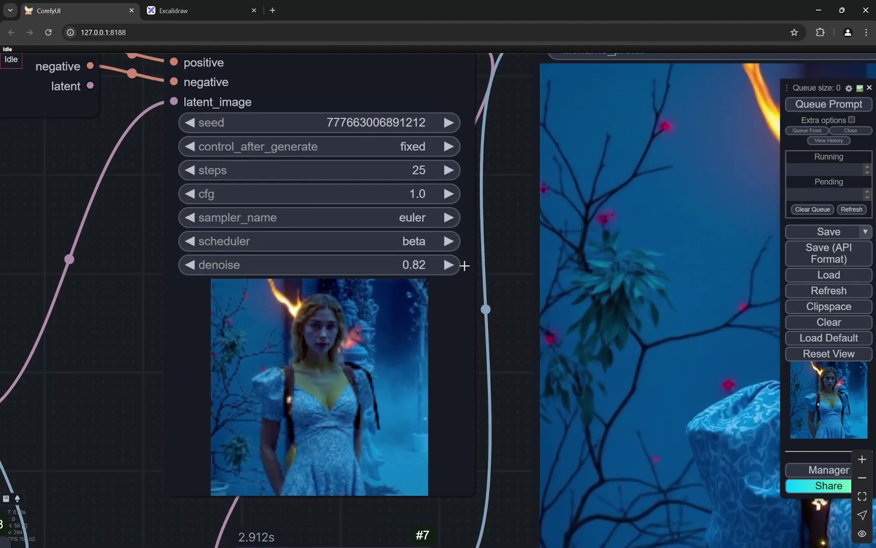
scroll(465, 265, "down", 3)
scroll(462, 264, "up", 3)
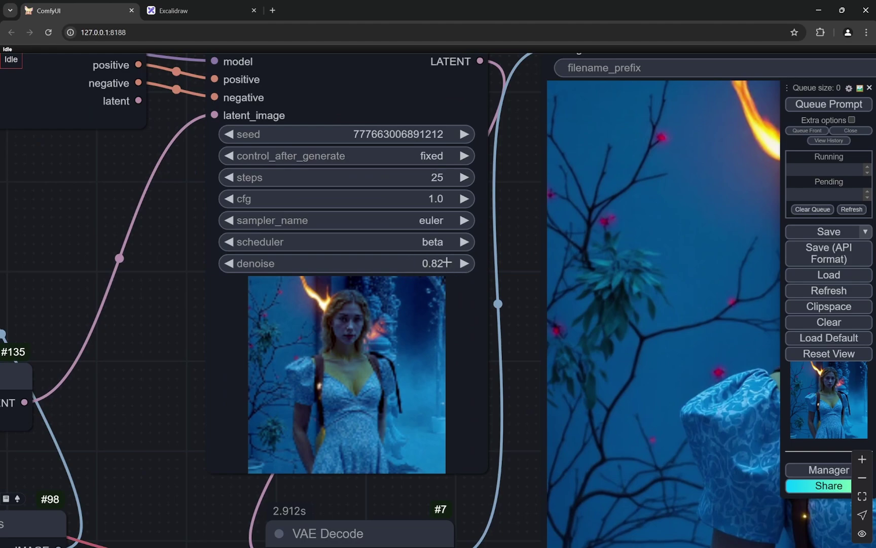
scroll(211, 290, "down", 4)
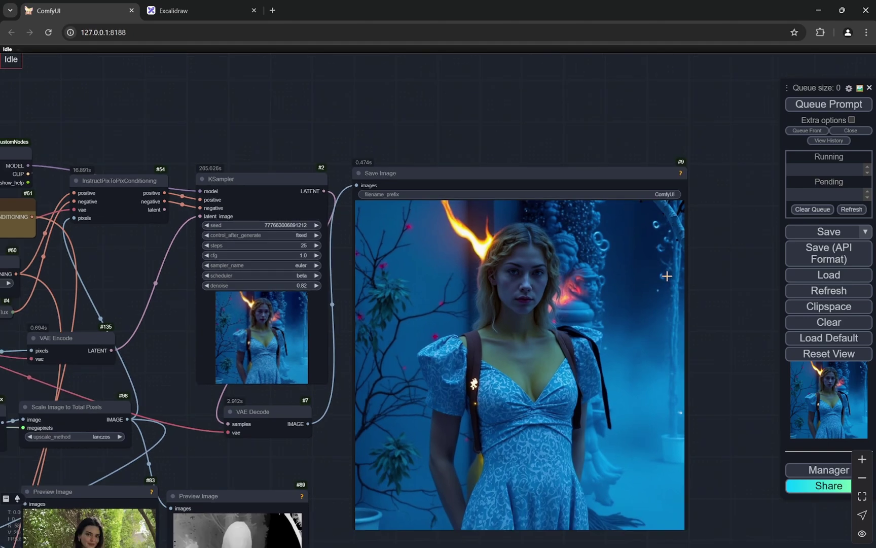
scroll(643, 288, "up", 3)
scroll(708, 254, "down", 2)
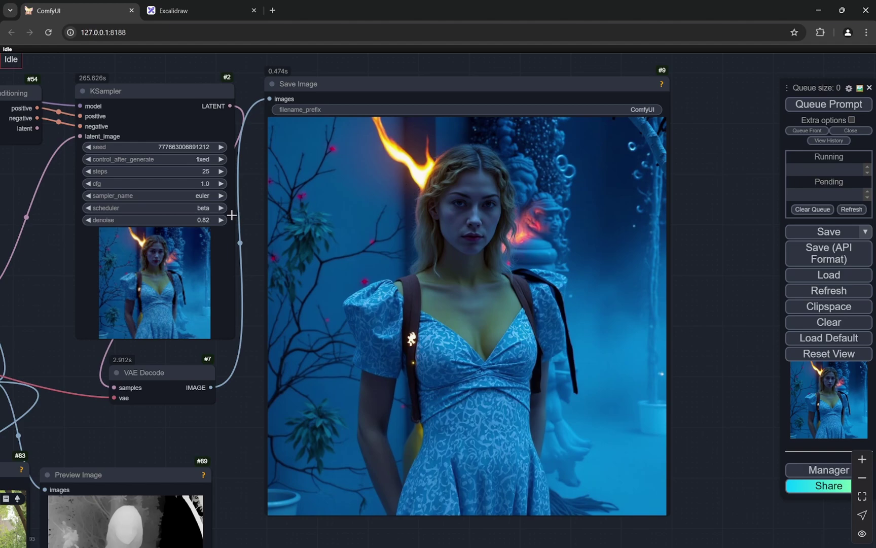
scroll(365, 238, "down", 4)
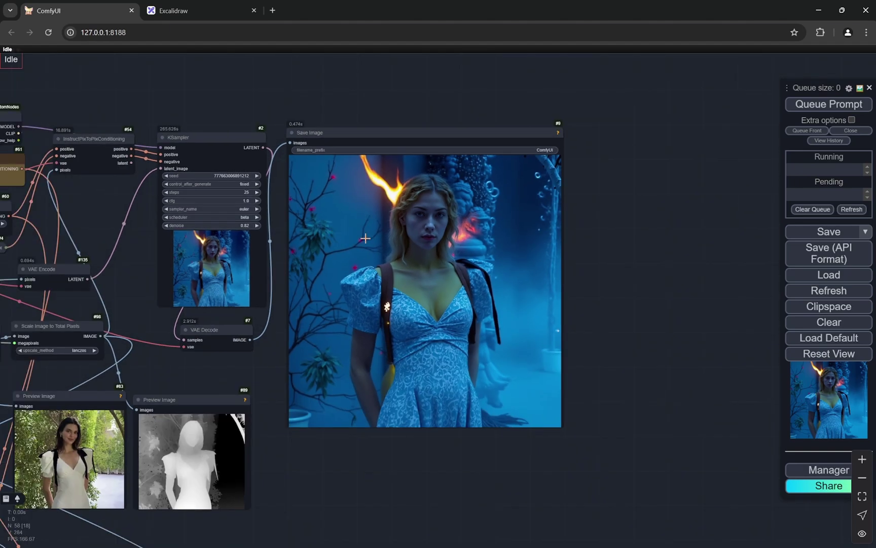
scroll(410, 209, "up", 3)
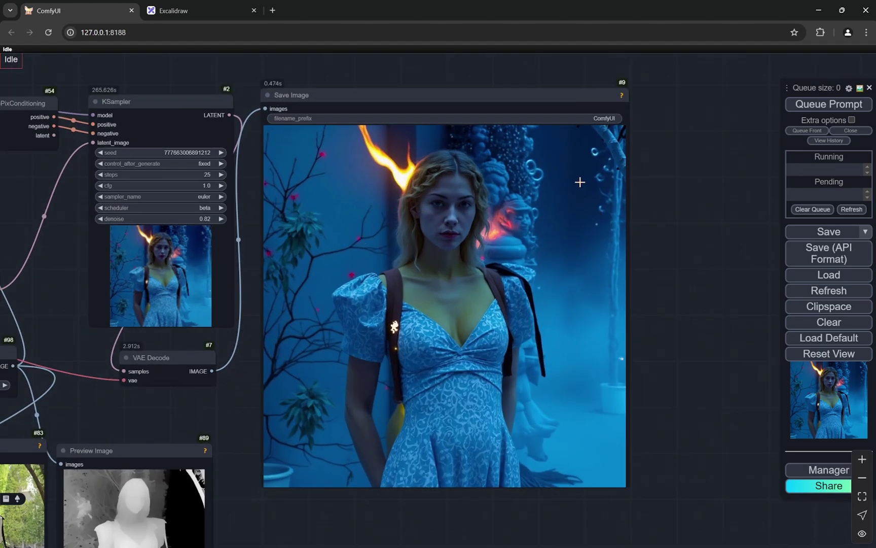
scroll(581, 182, "down", 5)
scroll(25, 301, "up", 6)
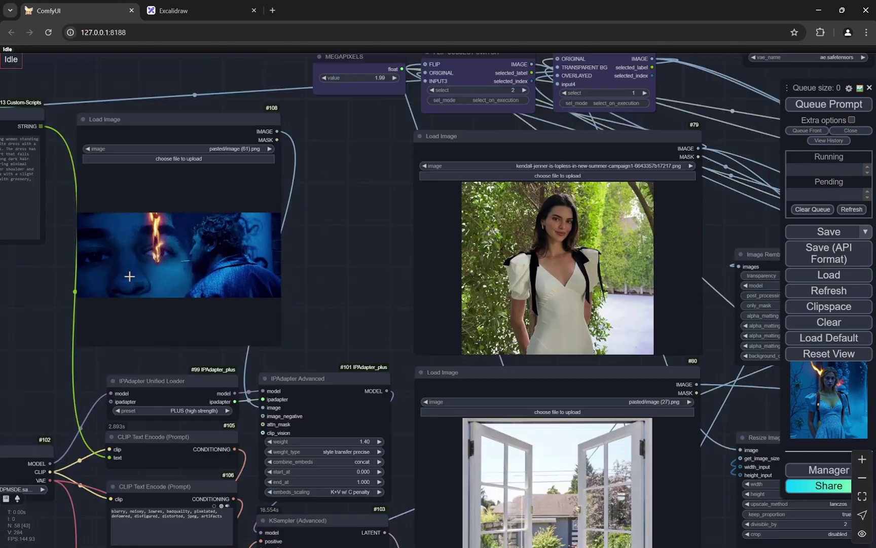
scroll(129, 276, "up", 2)
scroll(90, 222, "down", 10)
scroll(214, 236, "up", 7)
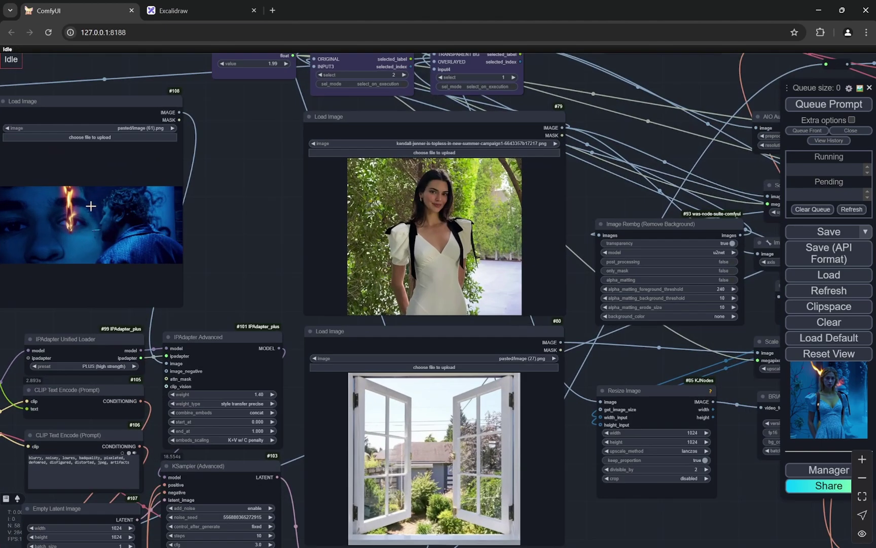
scroll(53, 245, "down", 7)
scroll(751, 119, "up", 10)
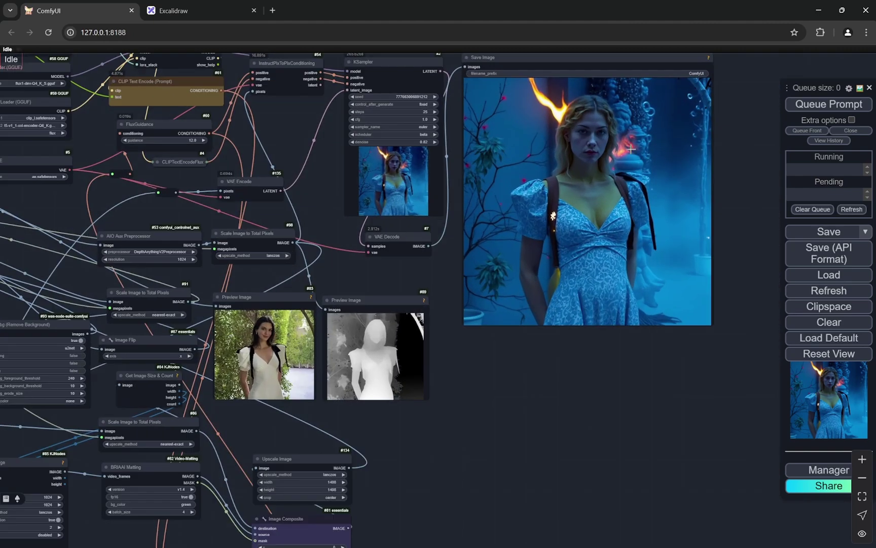
scroll(632, 125, "down", 6)
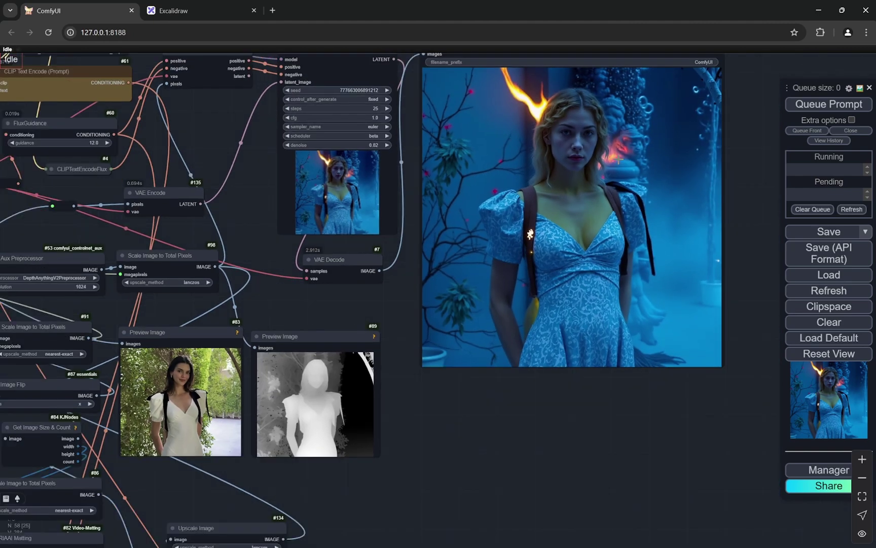
scroll(633, 147, "up", 2)
scroll(633, 147, "up", 3)
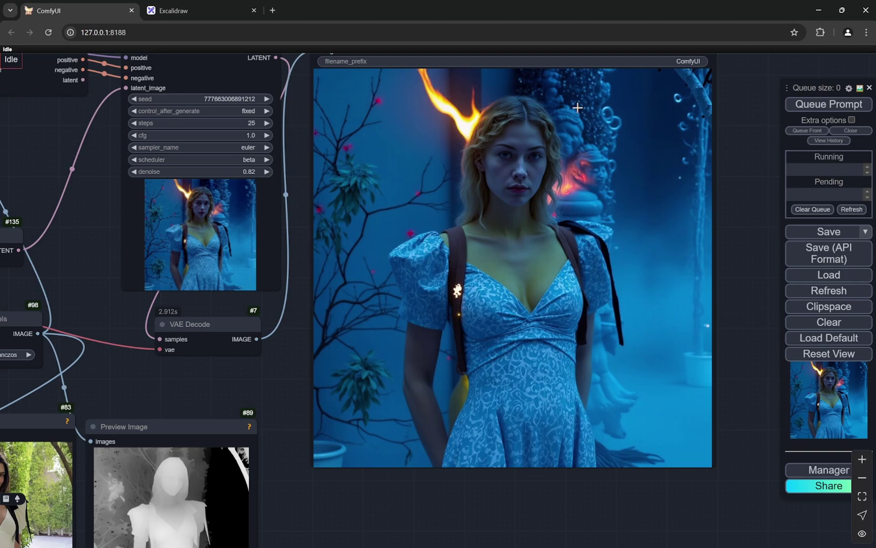
scroll(635, 153, "down", 4)
scroll(647, 188, "up", 4)
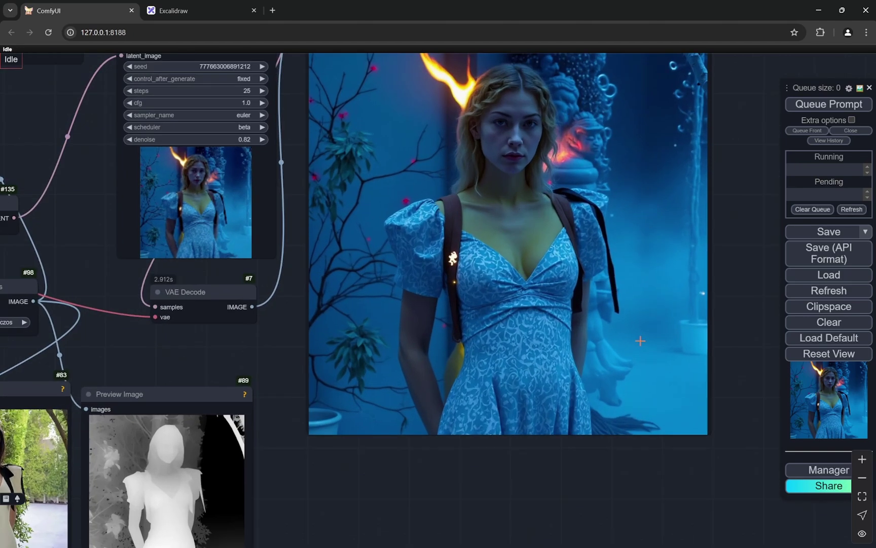
scroll(641, 340, "down", 8)
scroll(92, 316, "up", 5)
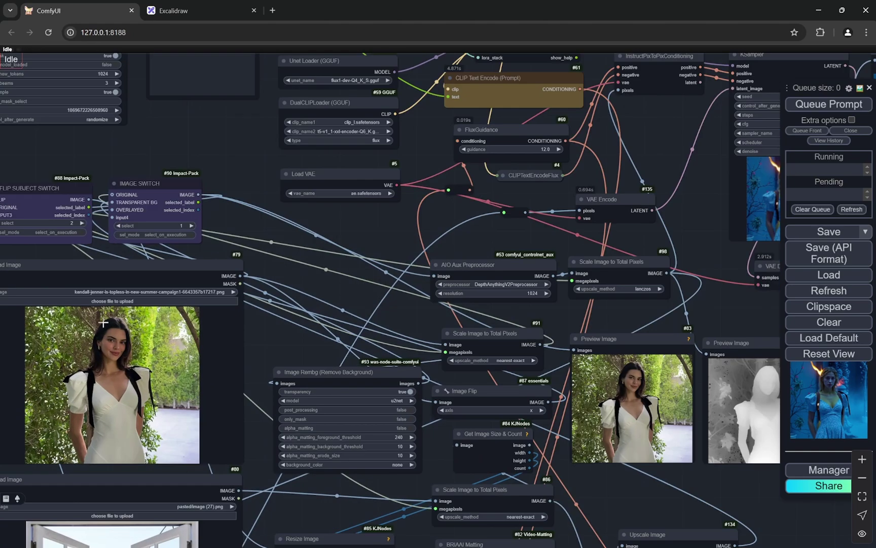
scroll(136, 445, "down", 6)
scroll(151, 322, "up", 6)
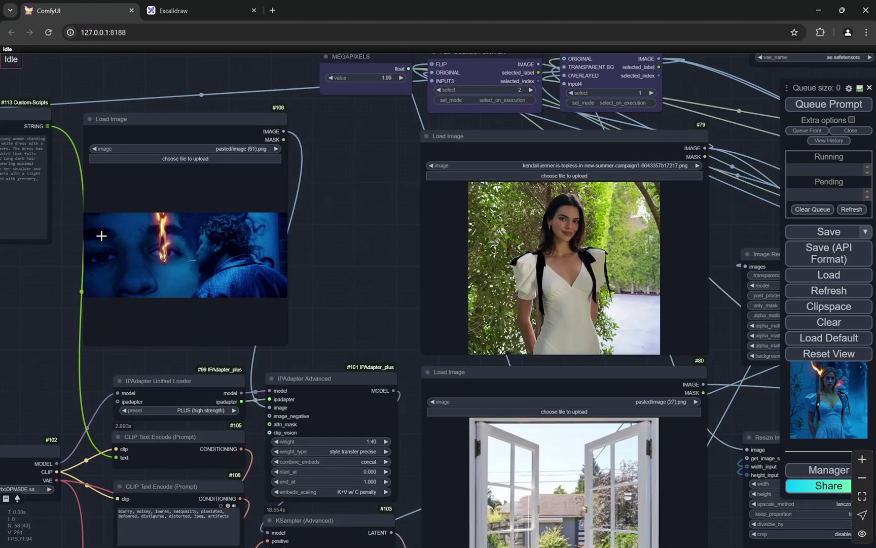
scroll(192, 220, "down", 1)
scroll(222, 268, "up", 1)
scroll(222, 269, "down", 6)
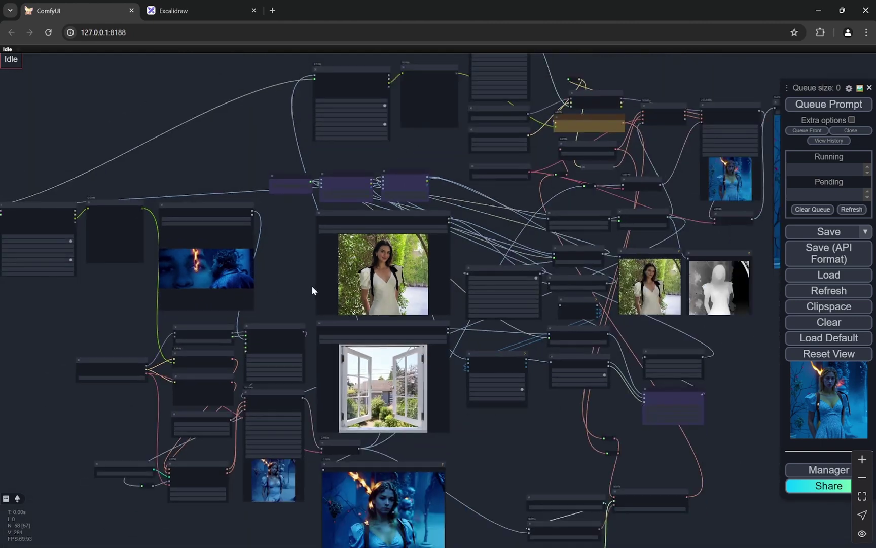
left_click_drag(313, 289, 238, 115)
scroll(348, 386, "up", 6)
scroll(348, 385, "up", 4)
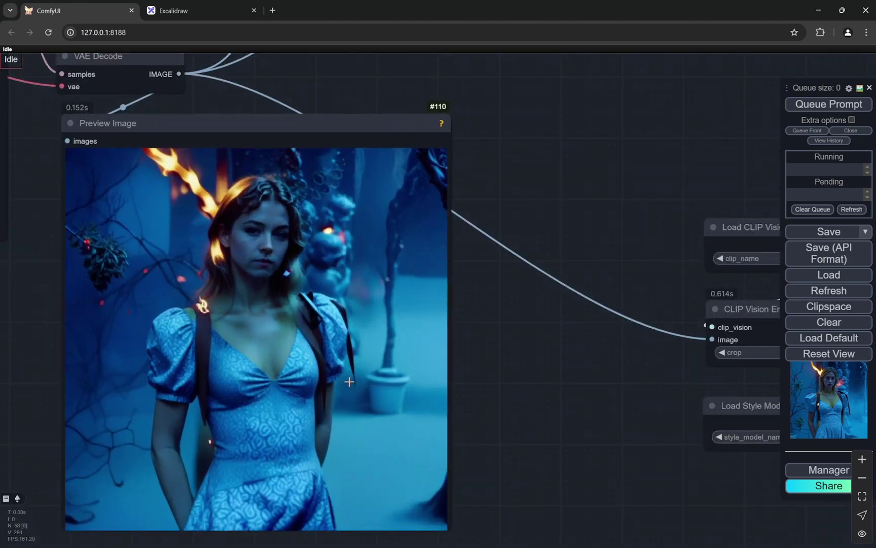
scroll(295, 314, "down", 3)
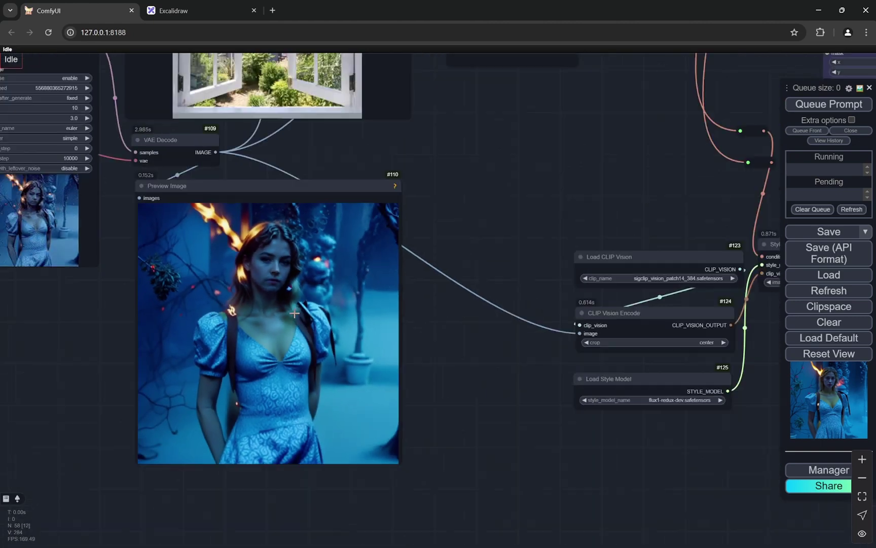
scroll(327, 309, "down", 9)
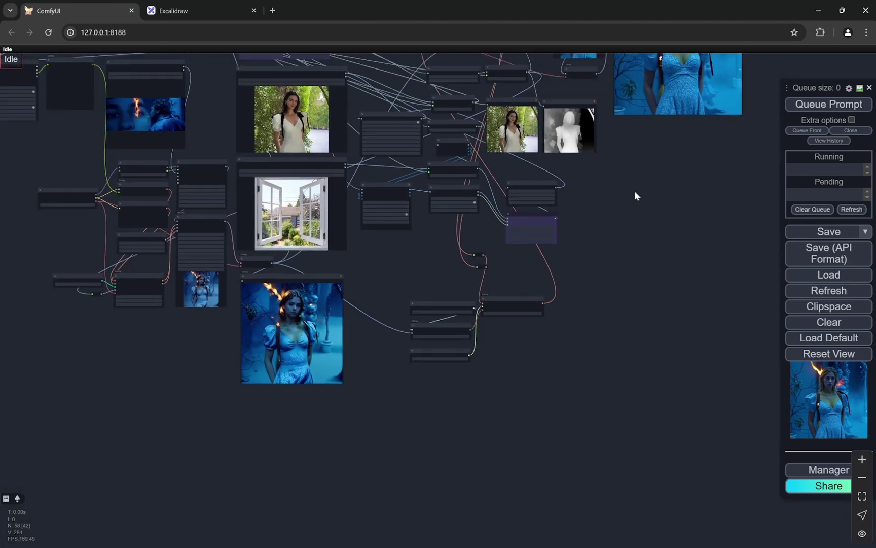
left_click_drag(635, 196, 519, 327)
scroll(453, 143, "up", 8)
scroll(453, 143, "down", 7)
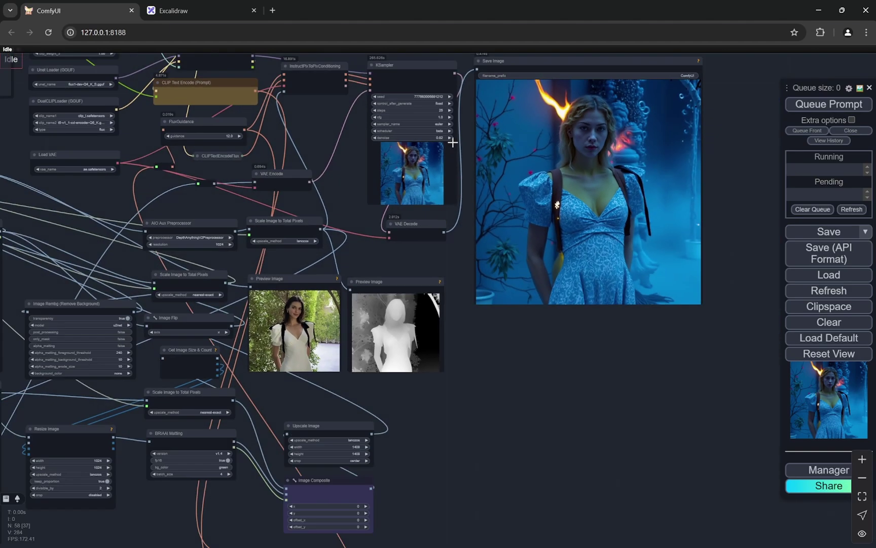
scroll(290, 369, "up", 4)
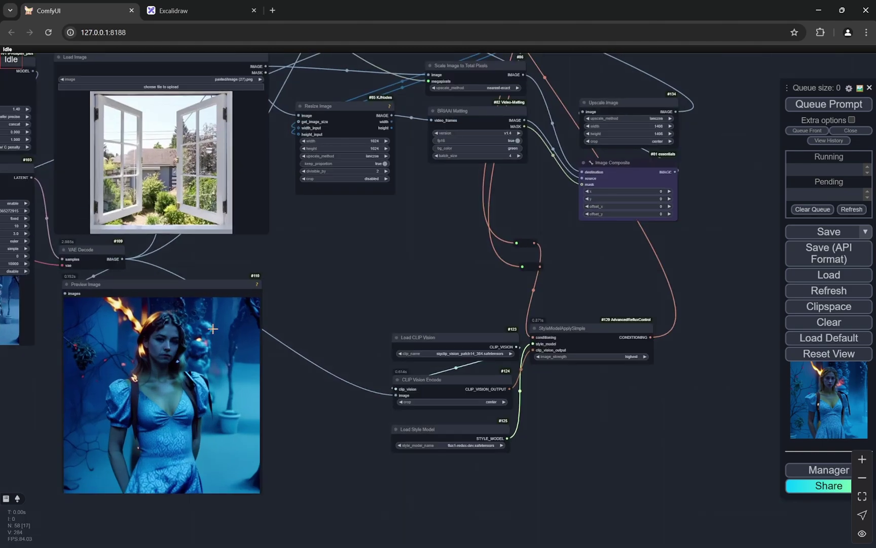
scroll(139, 350, "down", 2)
scroll(168, 362, "down", 3)
left_click_drag(481, 242, 451, 387)
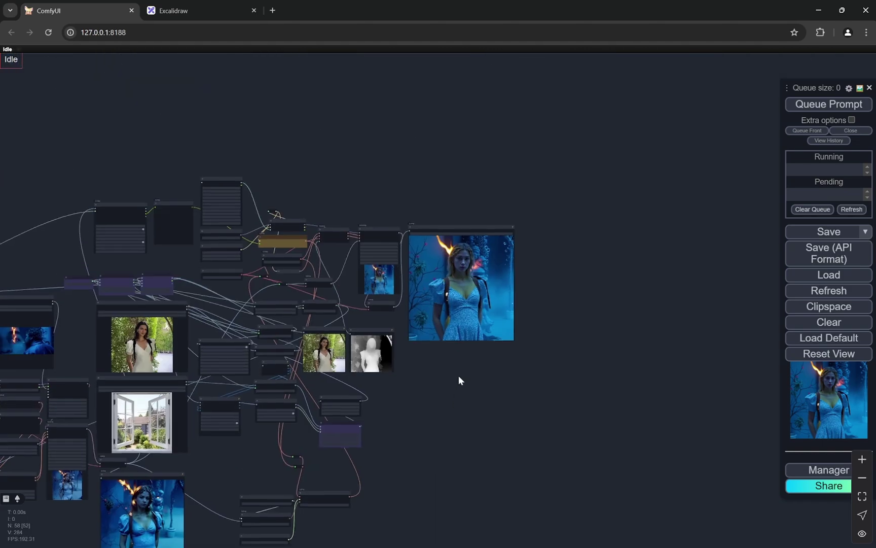
scroll(479, 281, "up", 6)
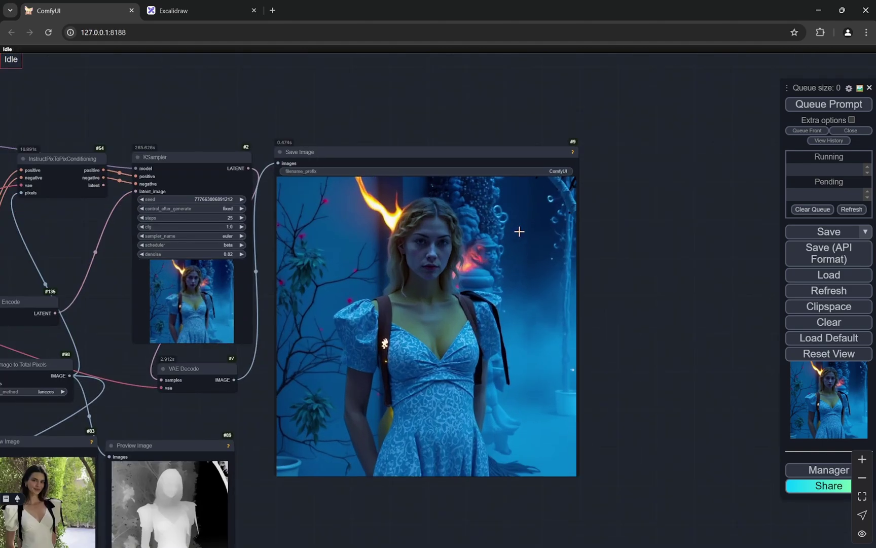
scroll(684, 216, "down", 4)
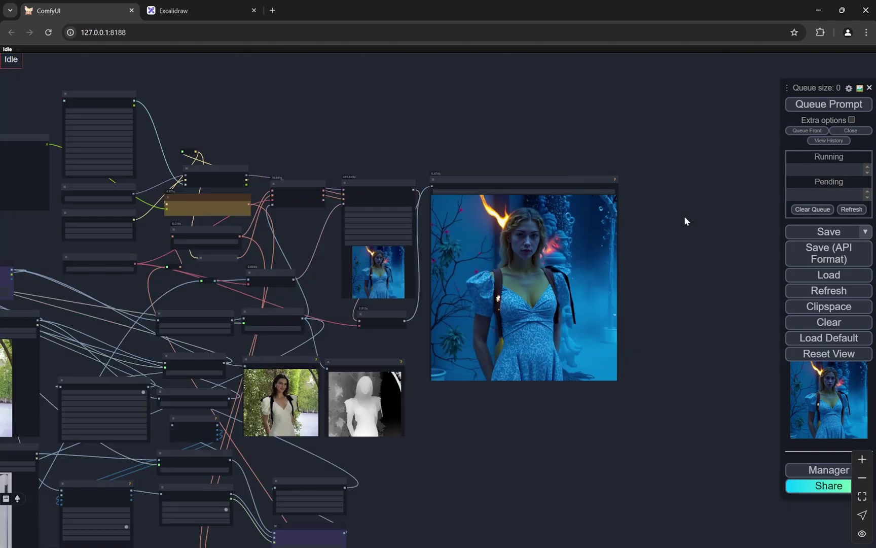
left_click(206, 7)
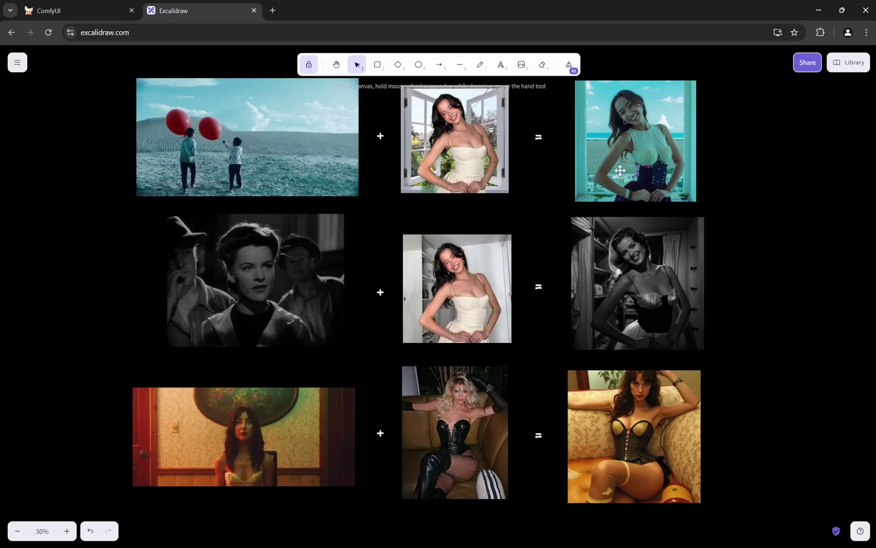
left_click(66, 10)
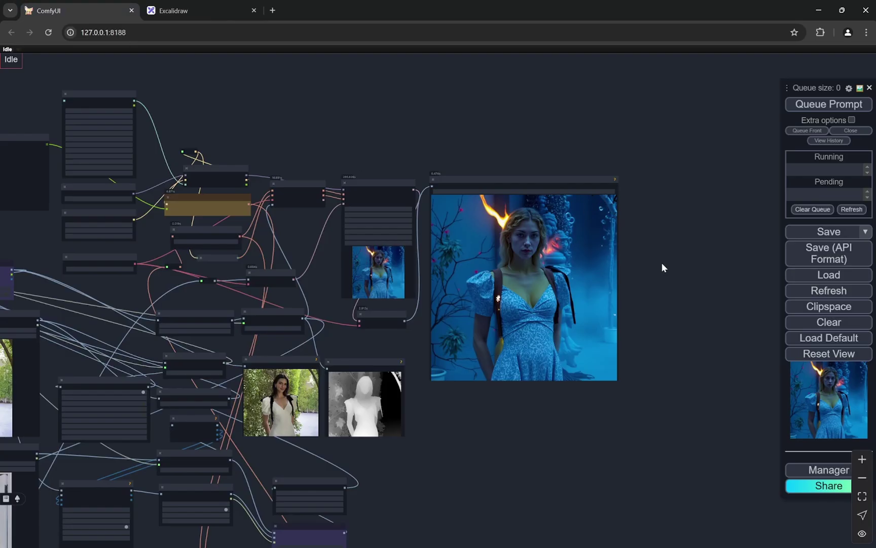
scroll(662, 262, "down", 2)
scroll(516, 362, "down", 3)
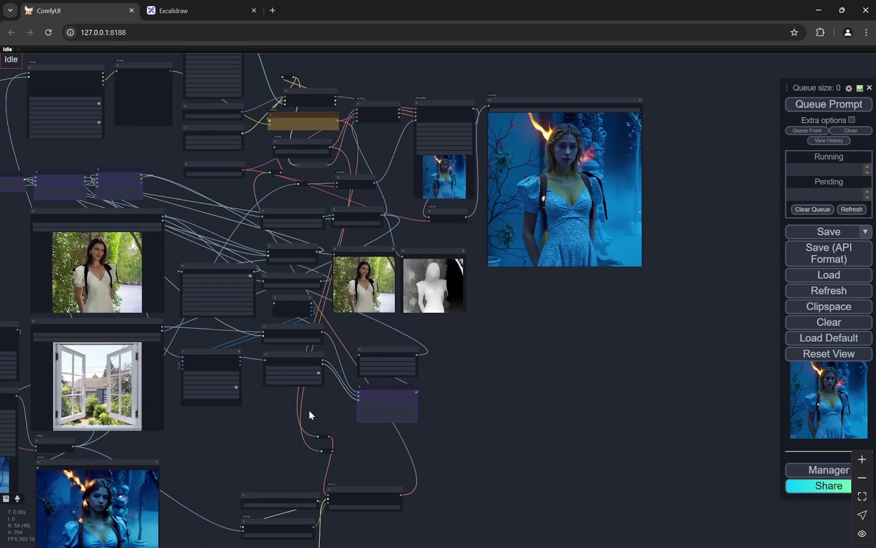
scroll(486, 135, "up", 8)
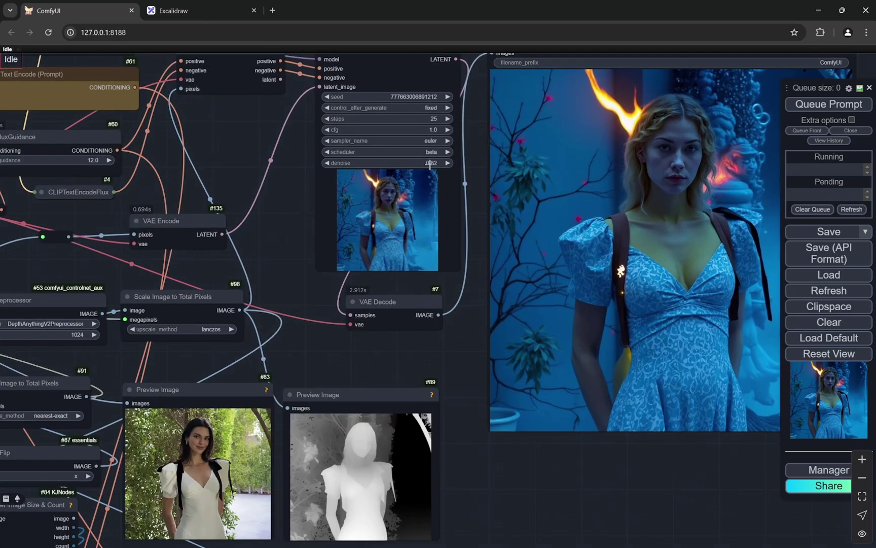
scroll(430, 165, "up", 5)
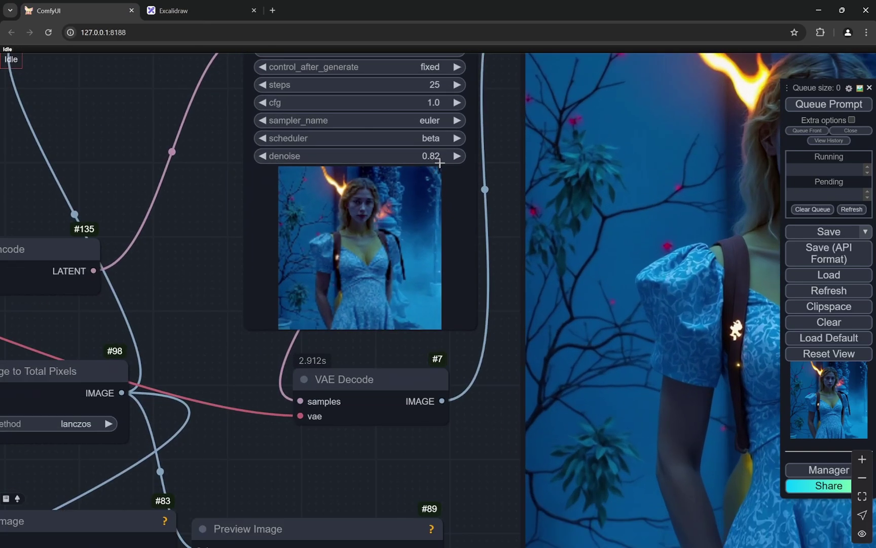
scroll(438, 157, "down", 3)
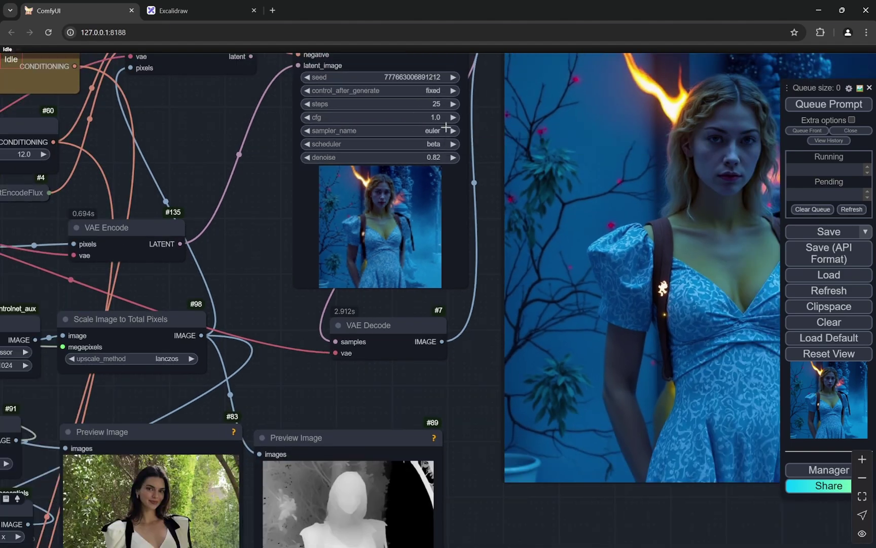
scroll(461, 128, "down", 5)
left_click_drag(493, 331, 516, 140)
left_click_drag(428, 378, 451, 264)
scroll(451, 264, "up", 5)
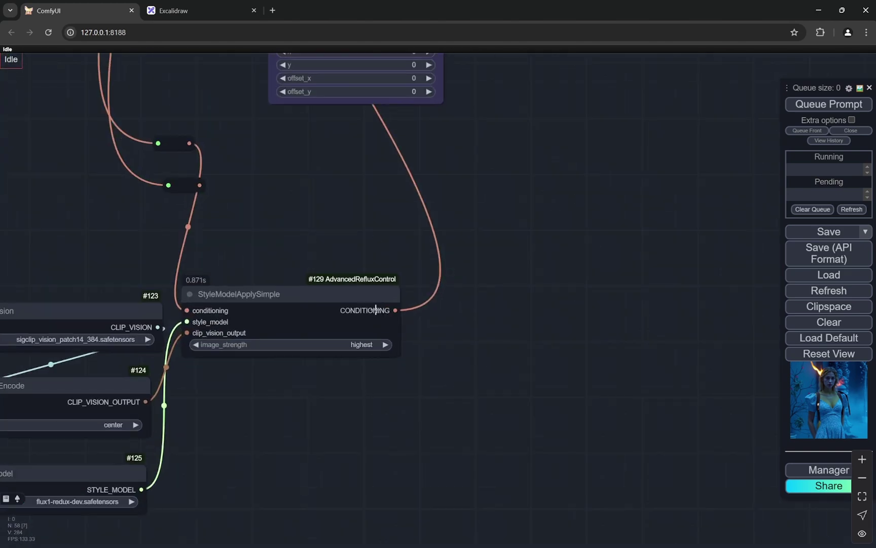
scroll(246, 265, "down", 6)
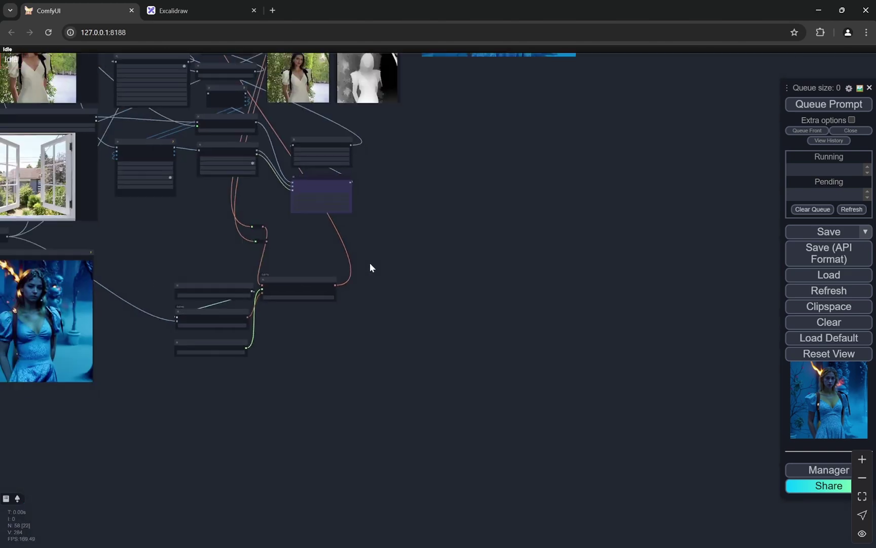
scroll(315, 321, "up", 4)
scroll(442, 169, "down", 2)
left_click_drag(442, 169, 366, 426)
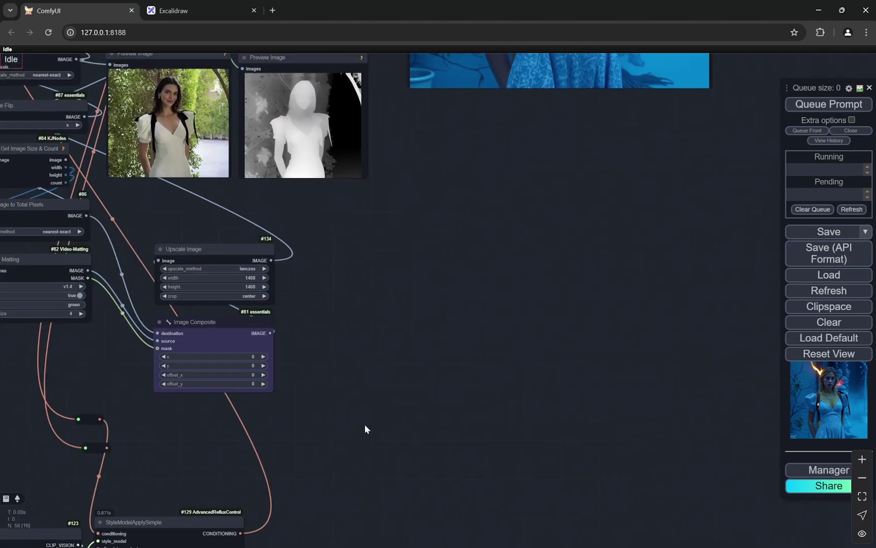
scroll(417, 324, "down", 3)
scroll(461, 249, "up", 3)
scroll(462, 249, "up", 1)
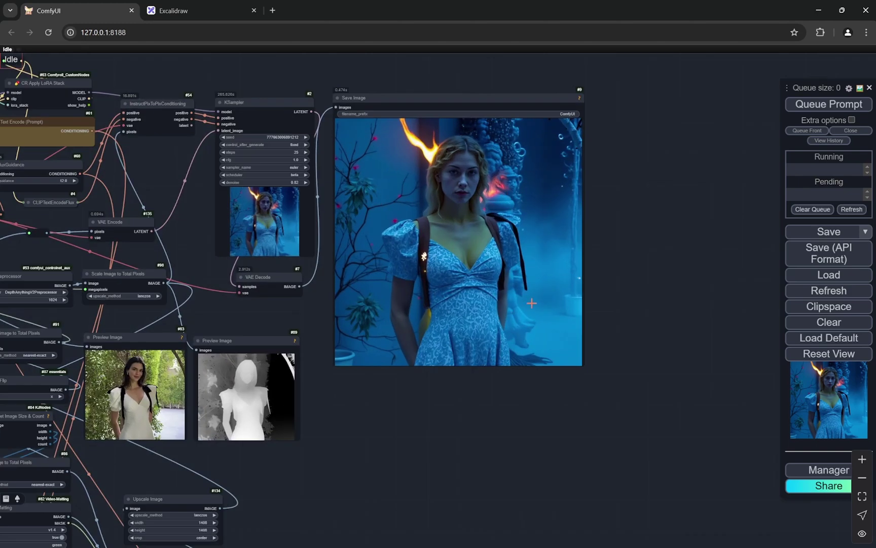
scroll(553, 282, "up", 2)
scroll(521, 276, "down", 3)
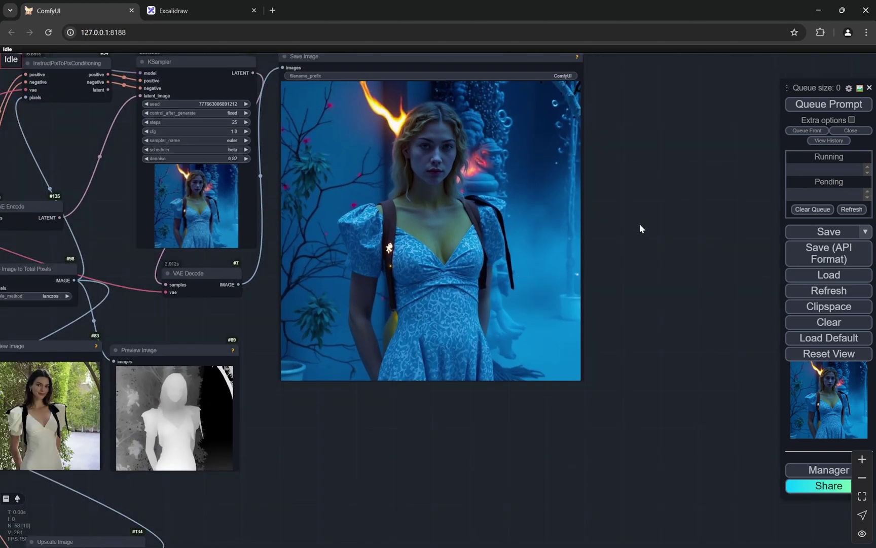
scroll(175, 157, "up", 5)
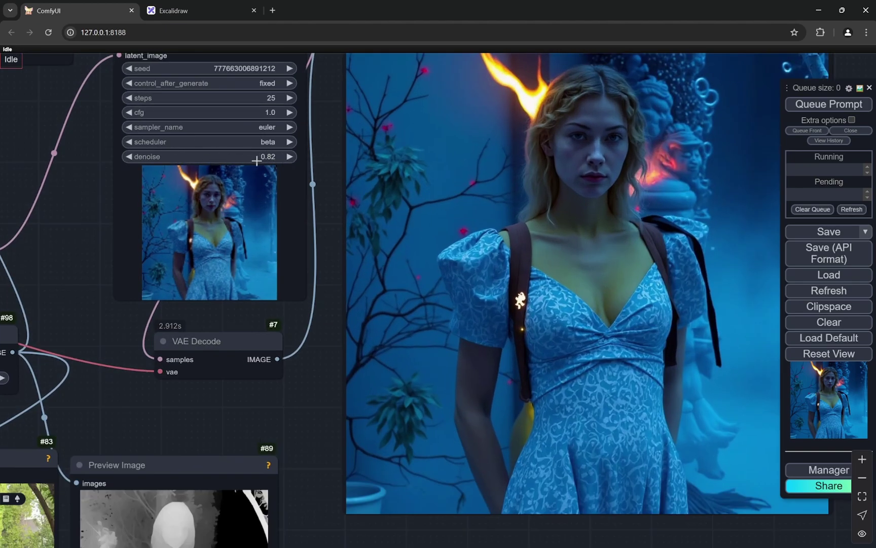
scroll(268, 161, "down", 6)
scroll(376, 276, "up", 2)
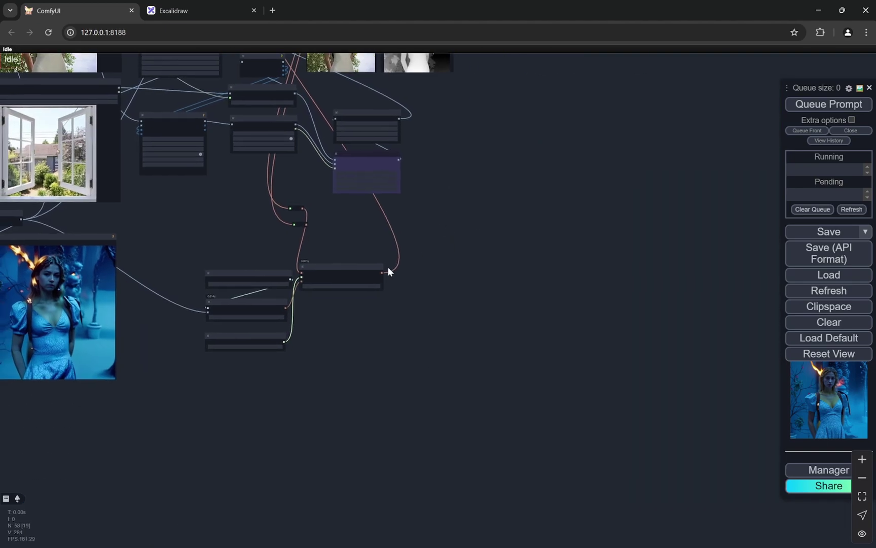
scroll(376, 277, "up", 15)
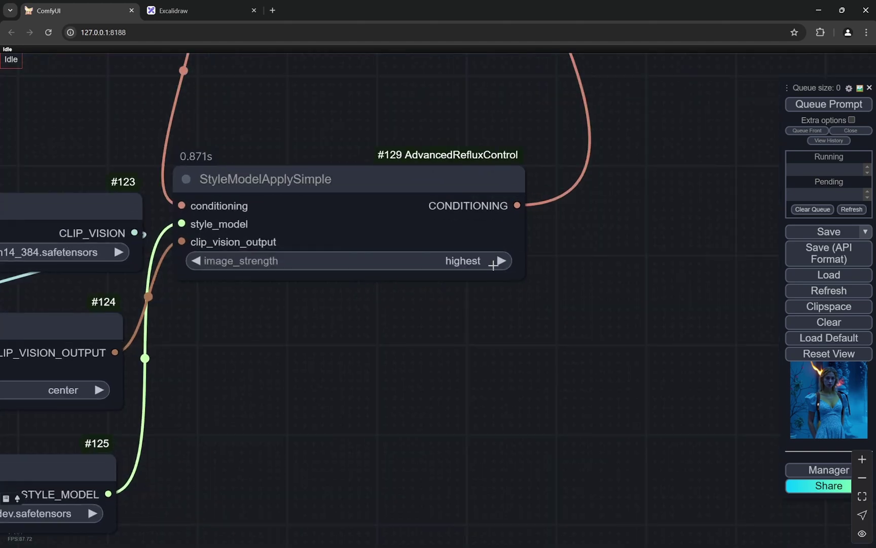
Toggle StyleModelApplySimple image_strength to high, then back to highest
left_click(503, 262)
left_click(197, 261)
scroll(634, 241, "down", 14)
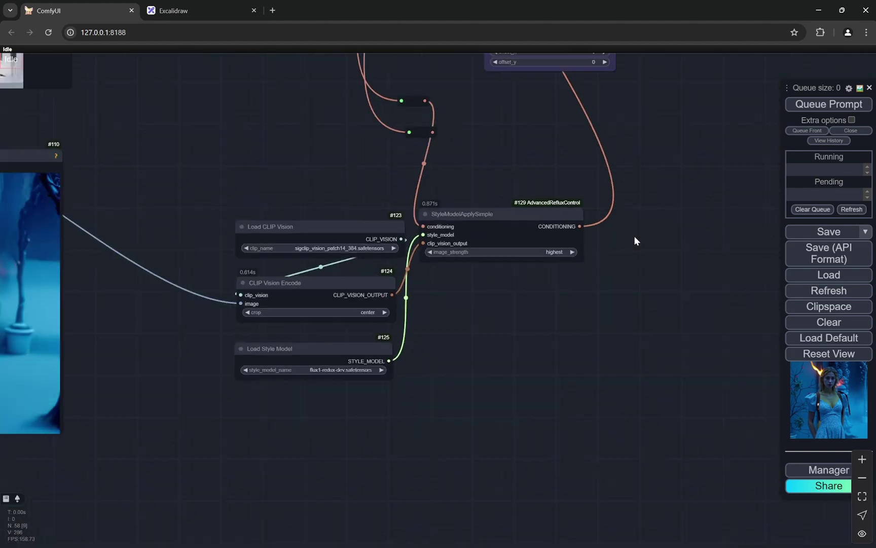
scroll(635, 235, "up", 2)
Zoom out over the upper workflow and switch to the Excalidraw comparison board
scroll(635, 235, "down", 3)
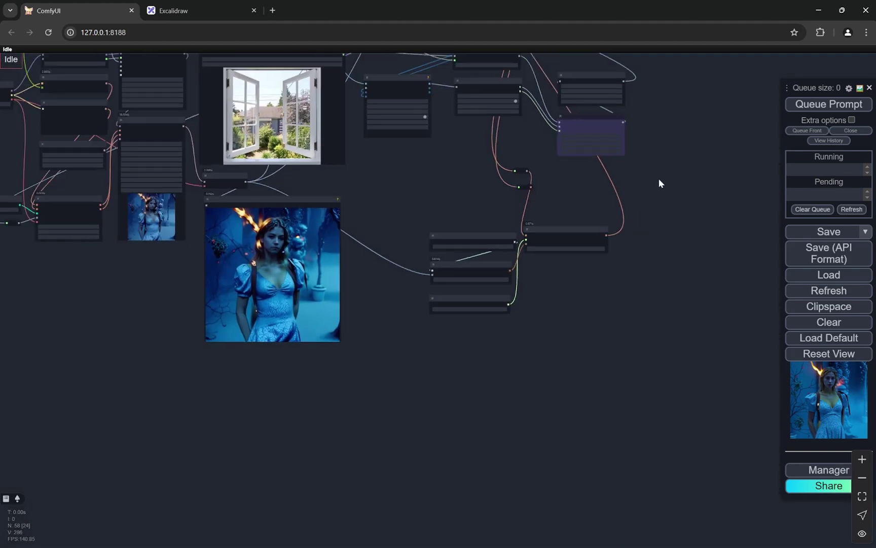
left_click_drag(651, 194, 561, 336)
scroll(562, 341, "down", 4)
key("ctrl+Tab")
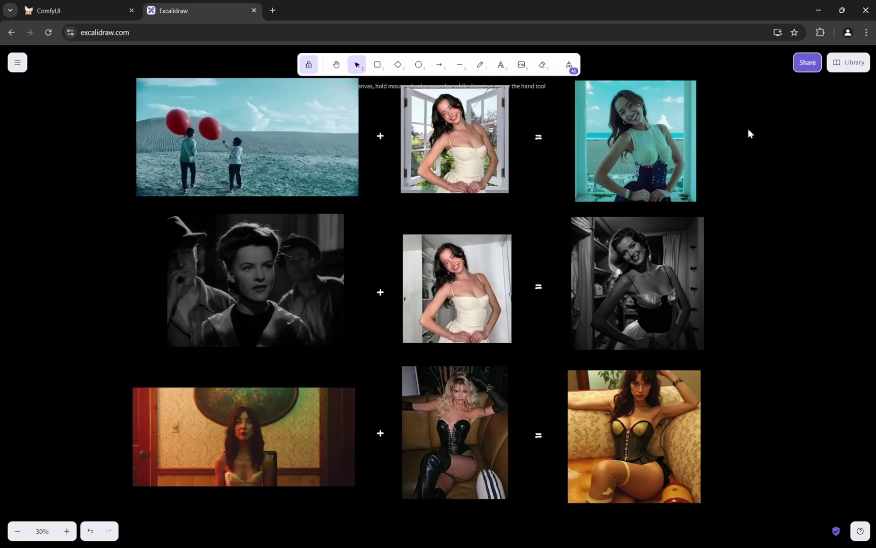
scroll(742, 147, "up", 5)
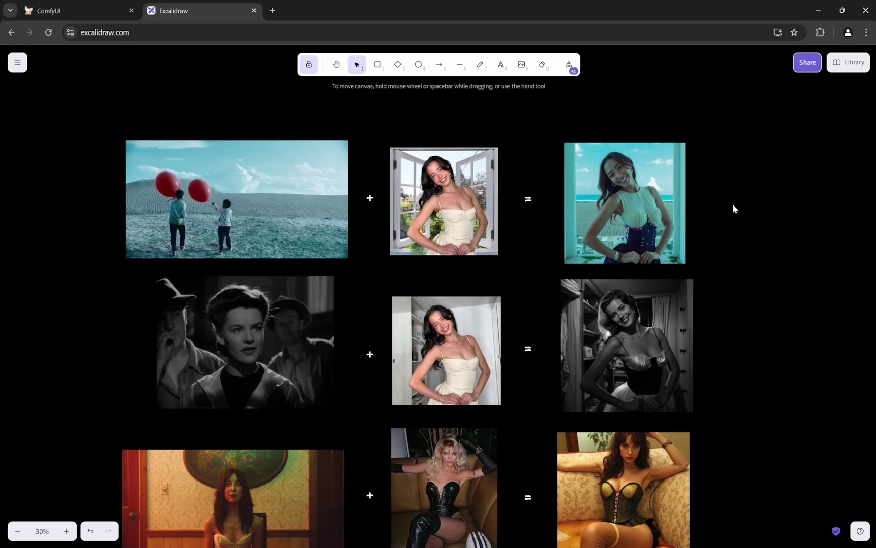
scroll(349, 201, "down", 4)
scroll(183, 199, "up", 5)
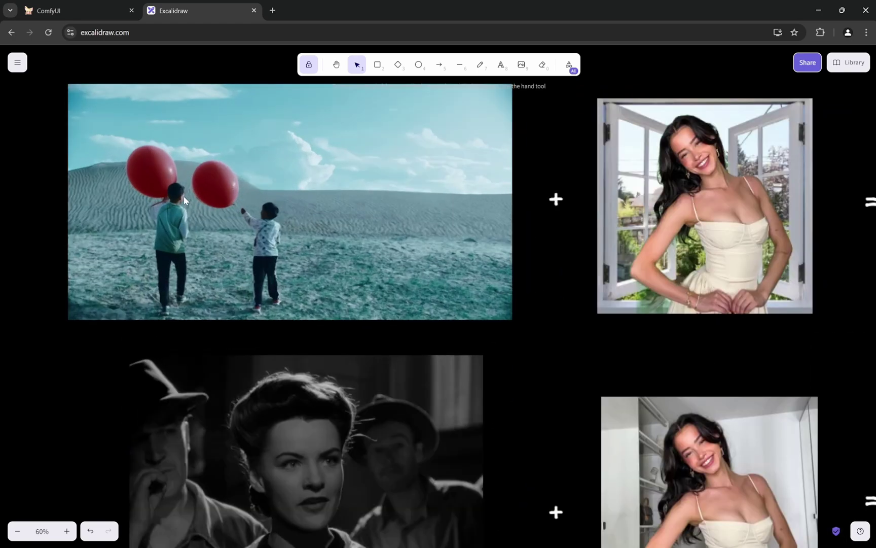
scroll(86, 153, "down", 2)
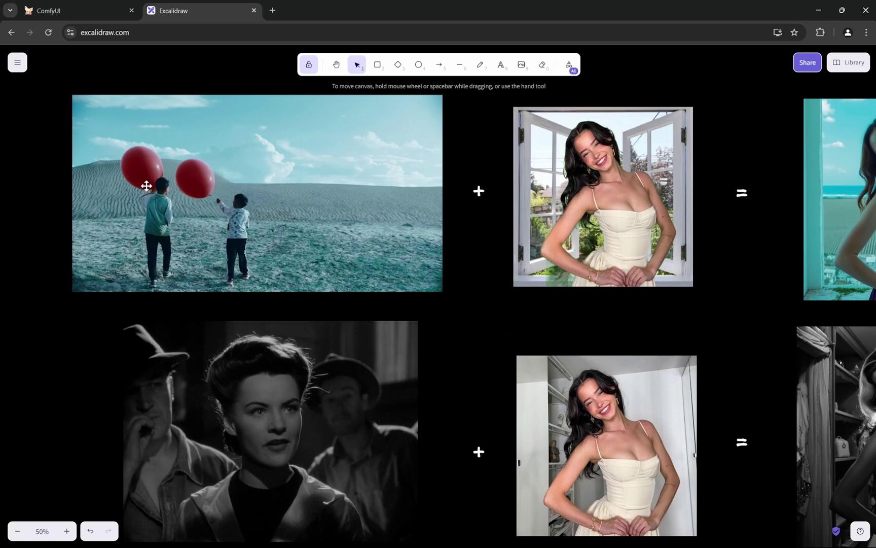
left_click_drag(466, 222, 317, 244)
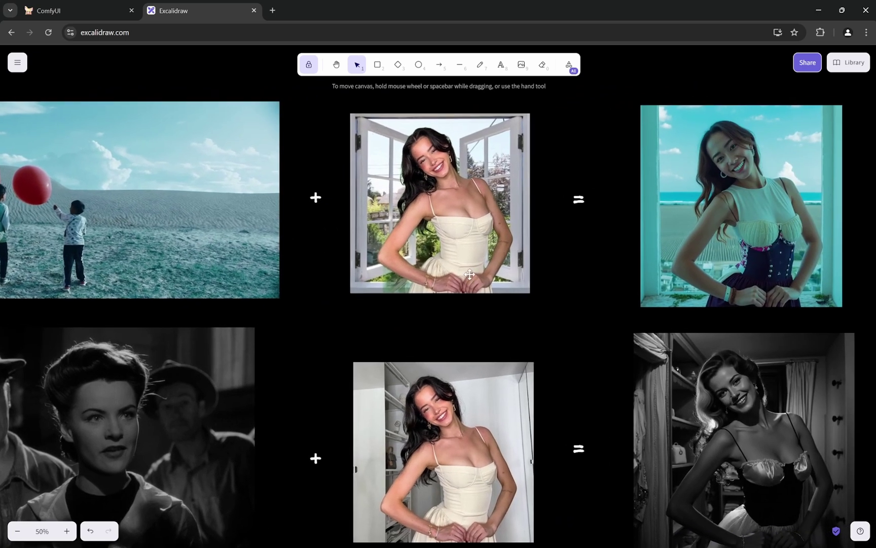
Go back to ComfyUI and zoom around the image-loading nodes
left_click(127, 5)
scroll(239, 208, "up", 15)
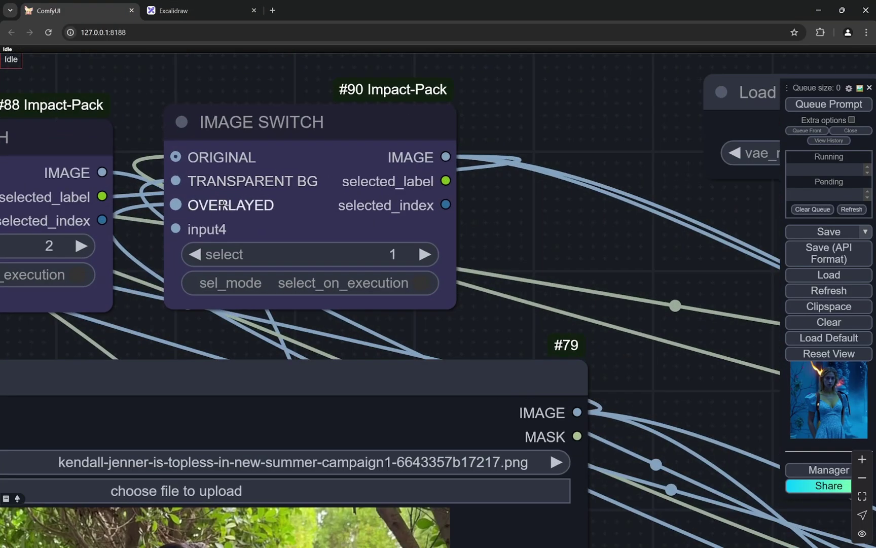
scroll(224, 204, "down", 3)
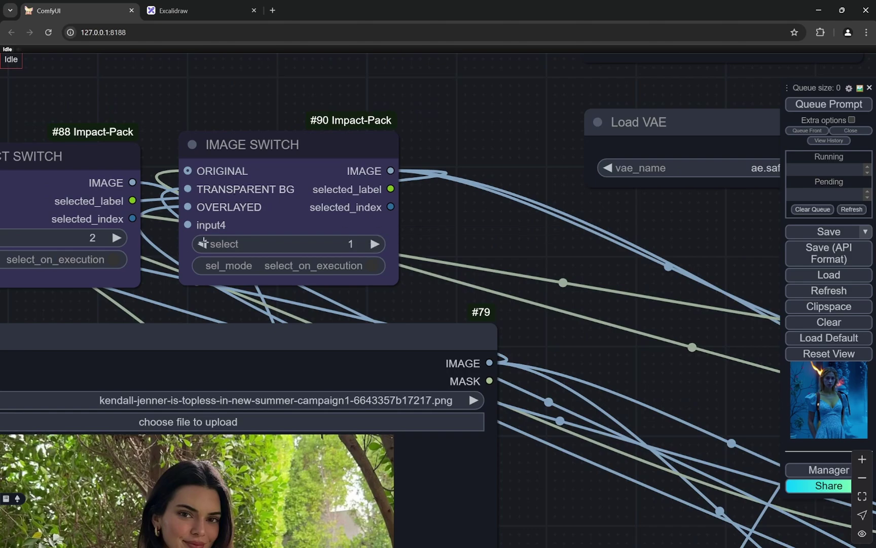
scroll(202, 244, "down", 12)
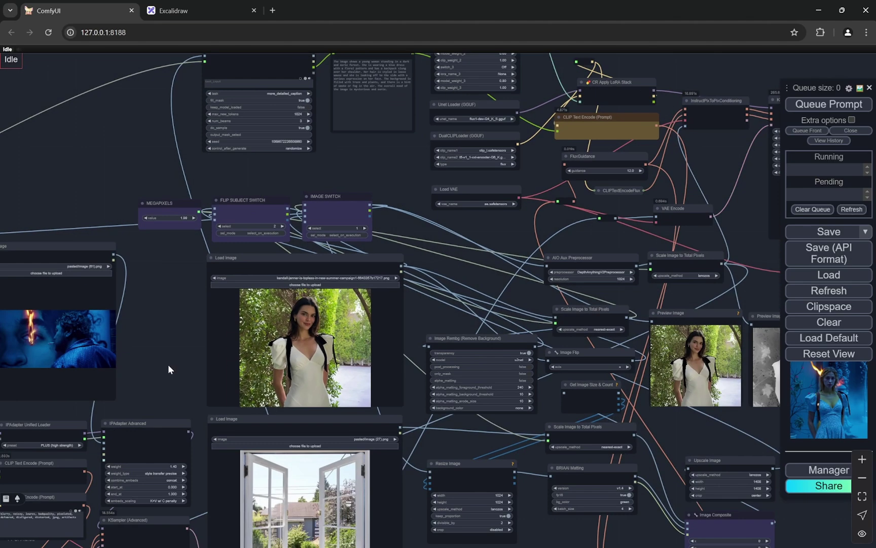
Inspect the window background Load Image and Rembg nodes, then switch to the Excalidraw board
left_click_drag(168, 364, 125, 153)
scroll(125, 153, "up", 3)
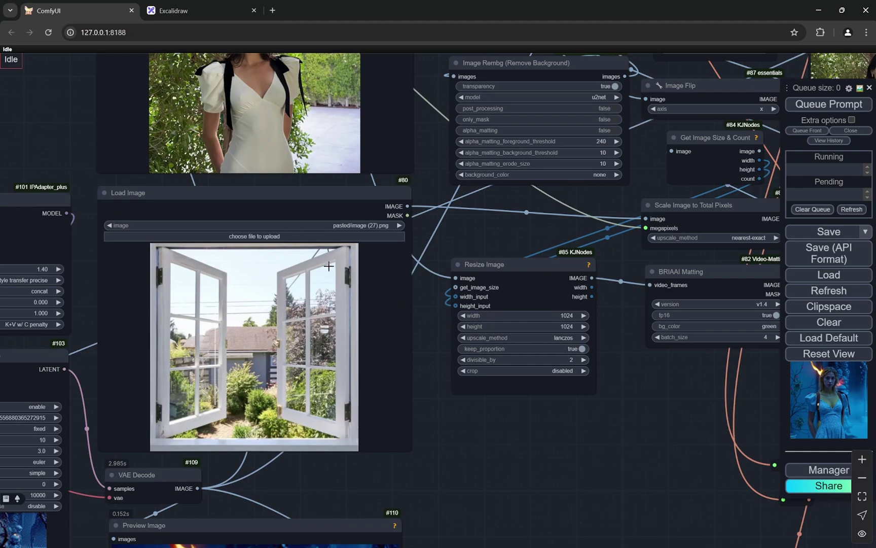
scroll(239, 267, "down", 5)
scroll(676, 250, "up", 6)
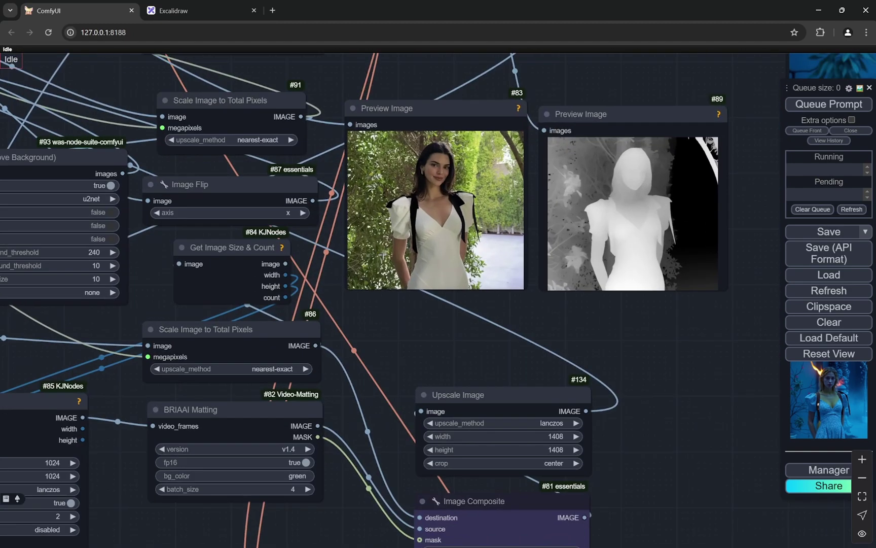
scroll(545, 281, "down", 5)
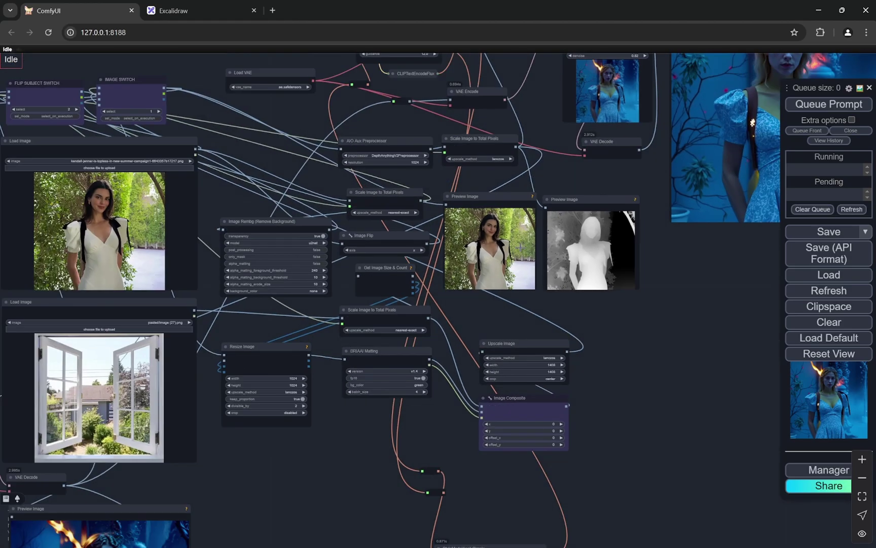
left_click(193, 7)
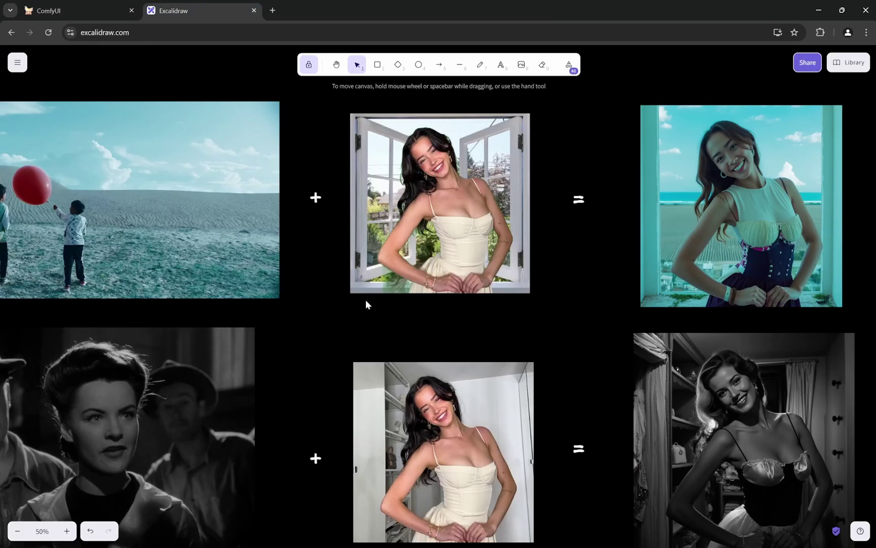
Pan across the first row, from the red-balloon beach image to the teal window result
scroll(500, 146, "up", 1)
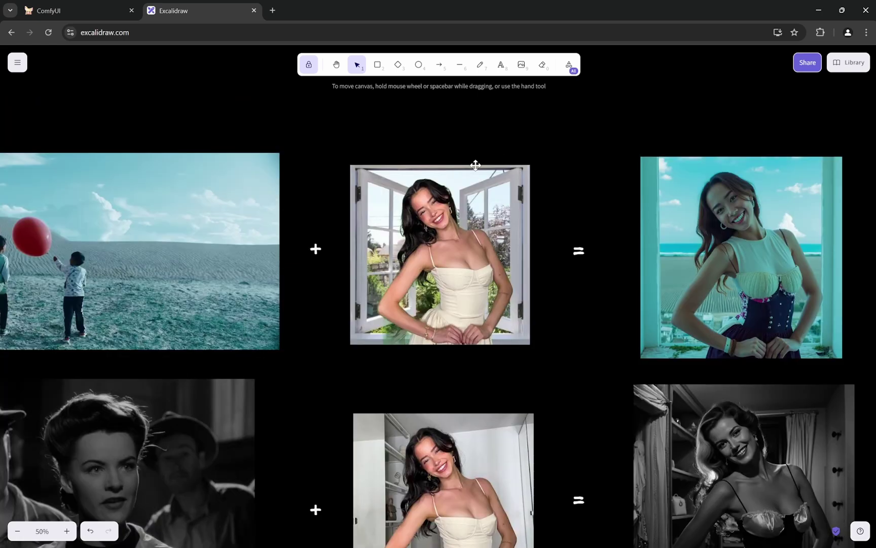
scroll(551, 175, "right", 5)
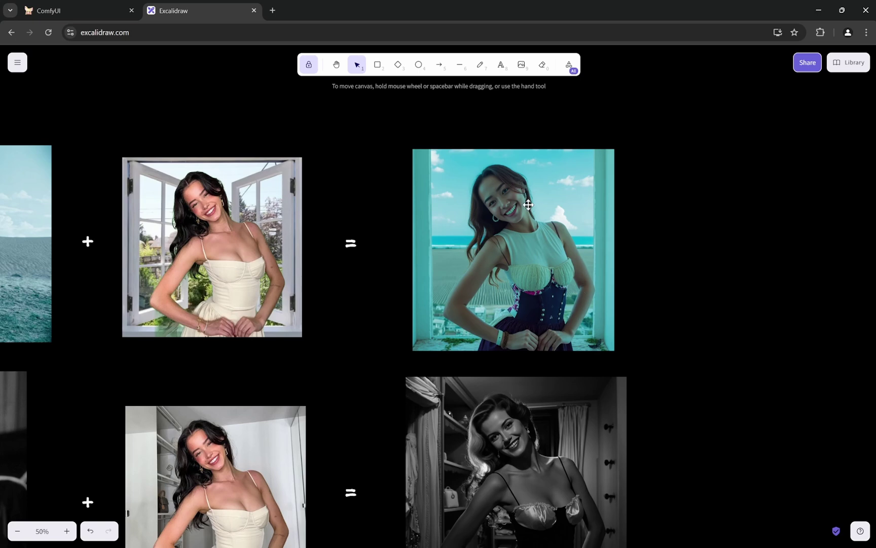
left_click_drag(320, 196, 611, 150)
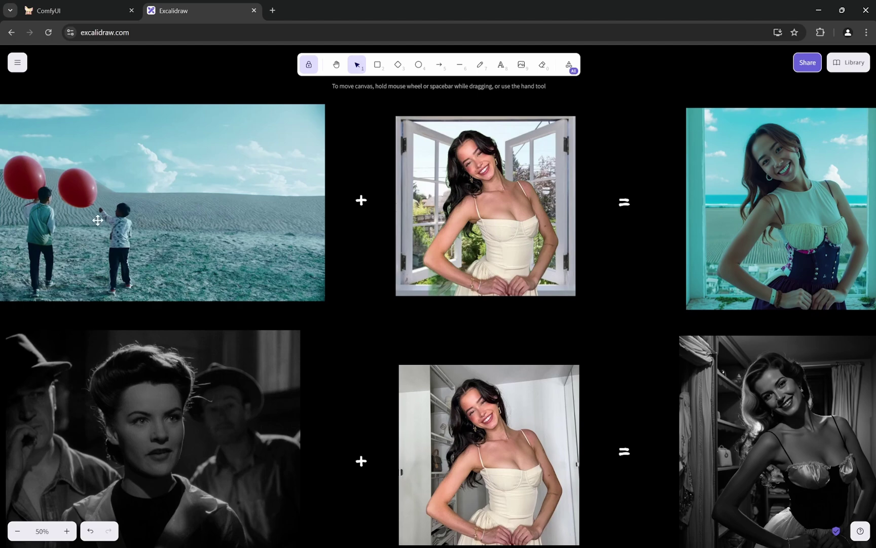
scroll(96, 224, "left", 3)
left_click_drag(465, 232, 271, 223)
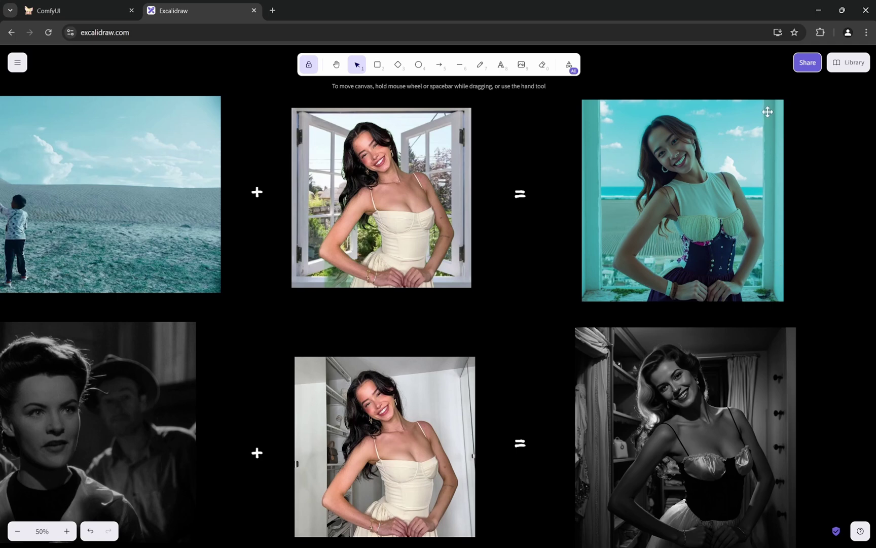
Scroll down to the third row with the wood-panelled film still and floral-sofa portrait
scroll(652, 189, "down", 2)
scroll(304, 223, "left", 2)
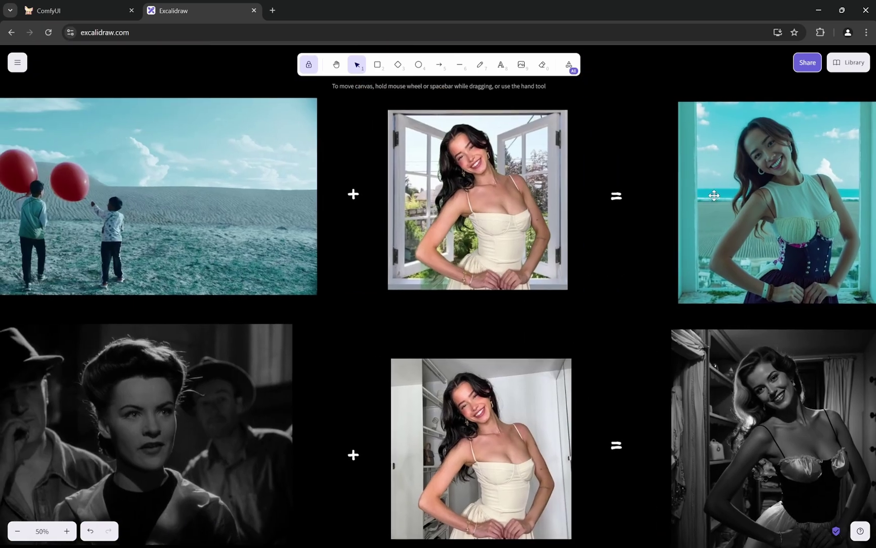
scroll(609, 172, "down", 5)
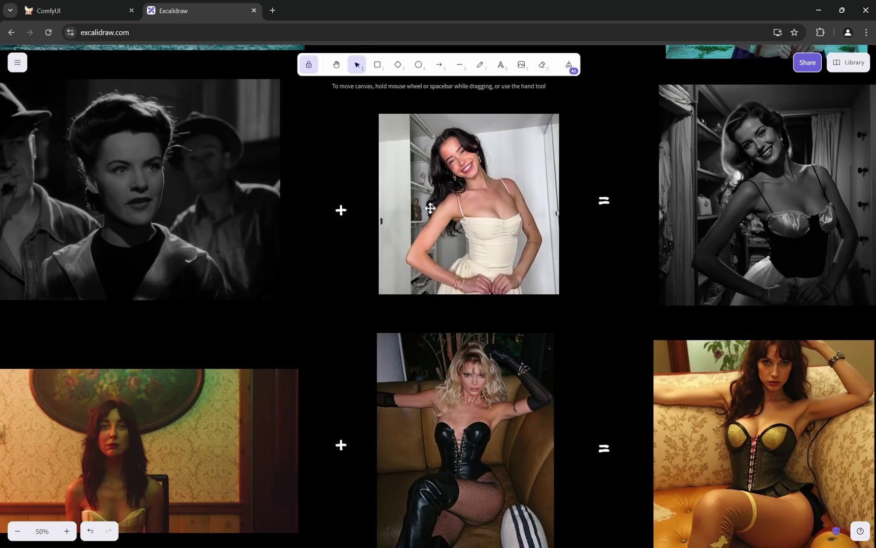
scroll(330, 233, "up", 2)
scroll(338, 228, "down", 2, "ctrl")
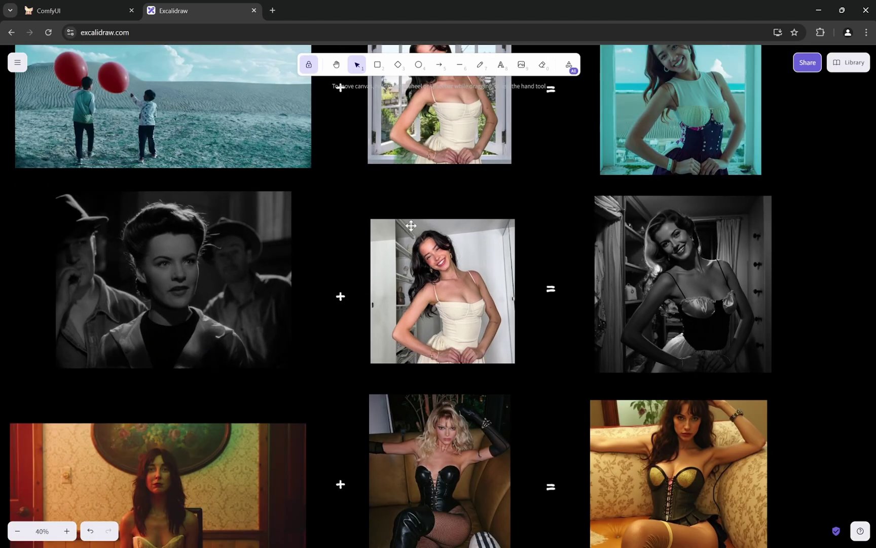
scroll(329, 263, "left", 1)
scroll(329, 262, "down", 1)
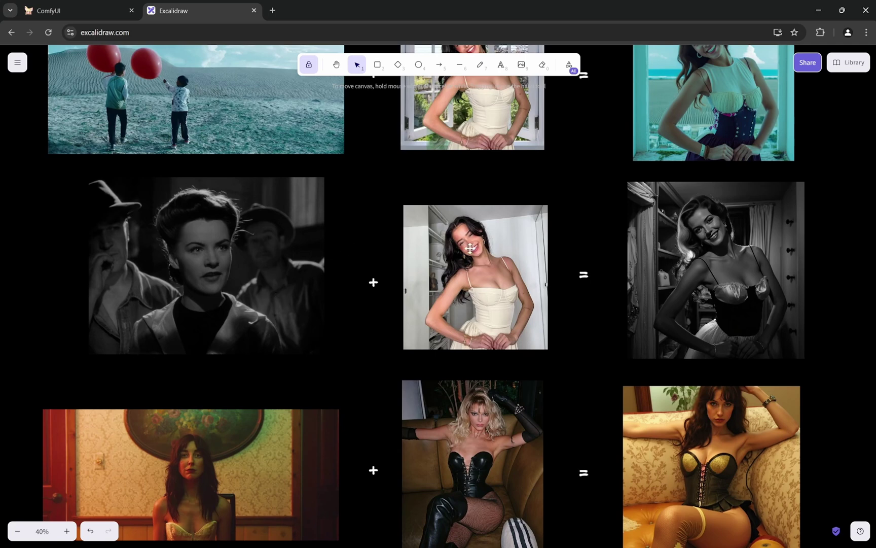
left_click_drag(621, 225, 452, 201)
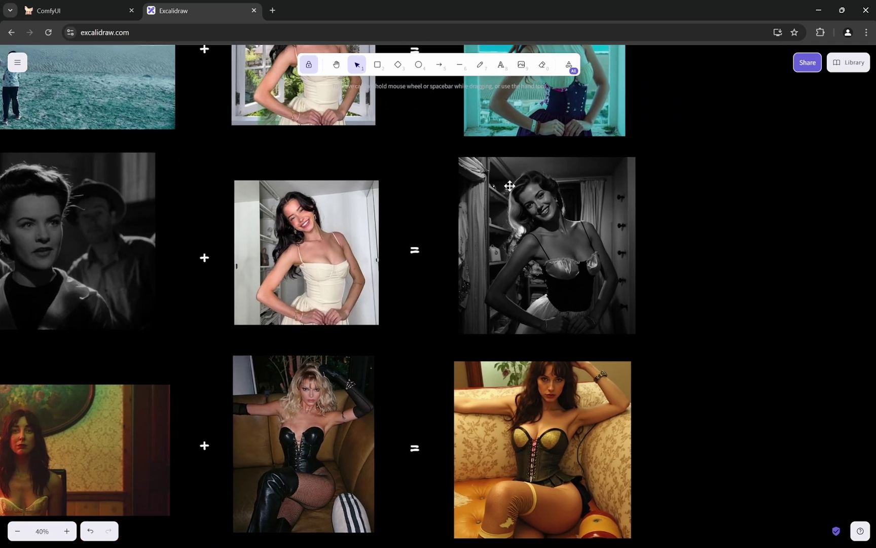
scroll(181, 233, "left", 2)
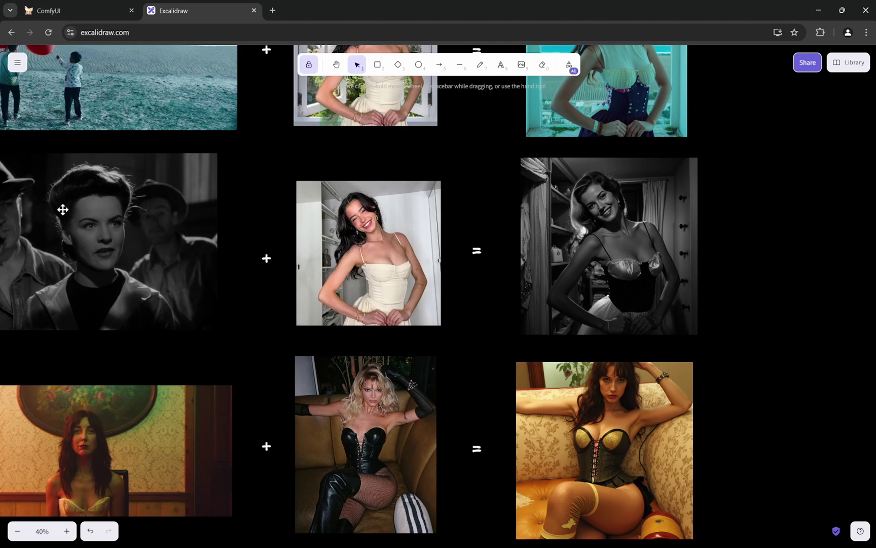
left_click_drag(88, 203, 165, 198)
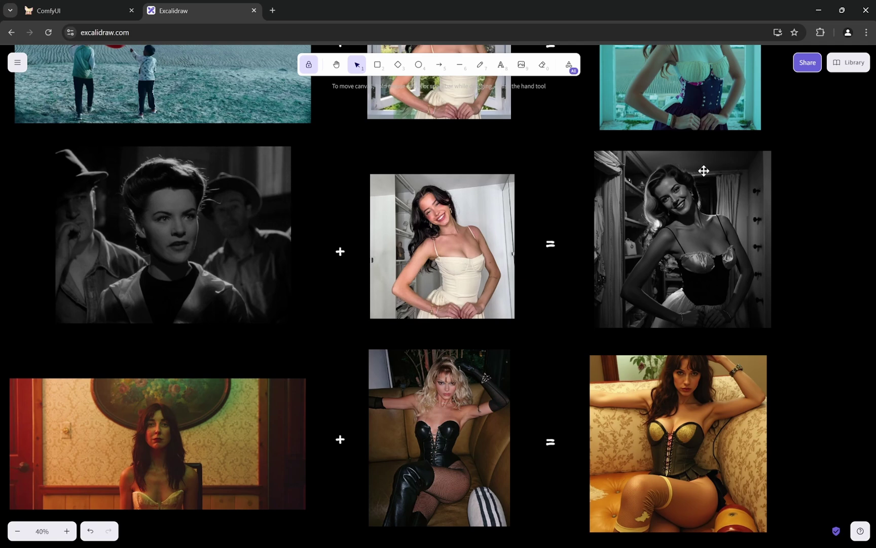
left_click_drag(794, 314, 787, 278)
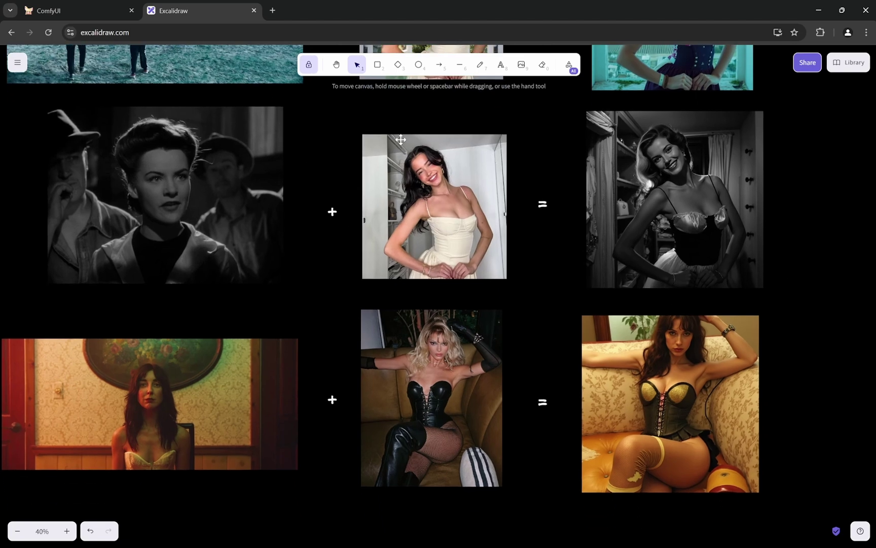
scroll(309, 260, "down", 3)
scroll(311, 257, "up", 4)
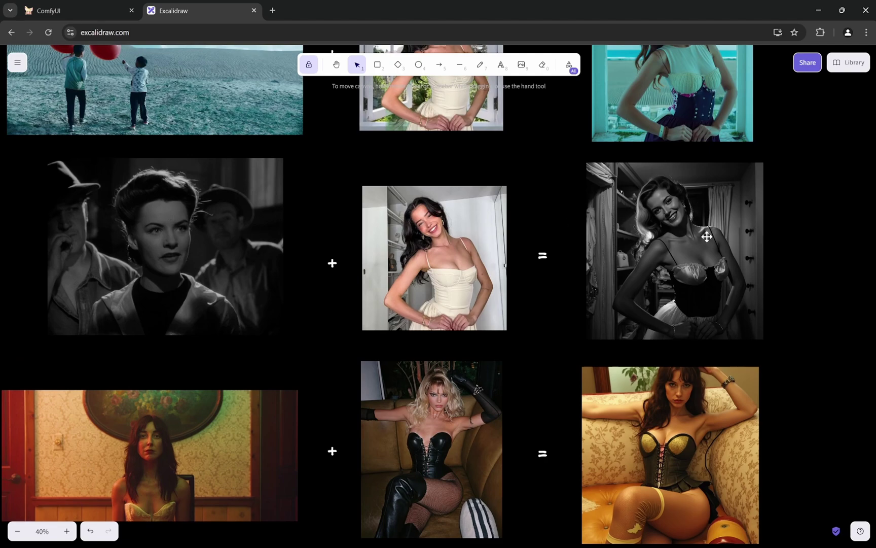
Zoom the board out to 20% to see all three rows, then back to 40% on the top two
scroll(714, 254, "down", 3)
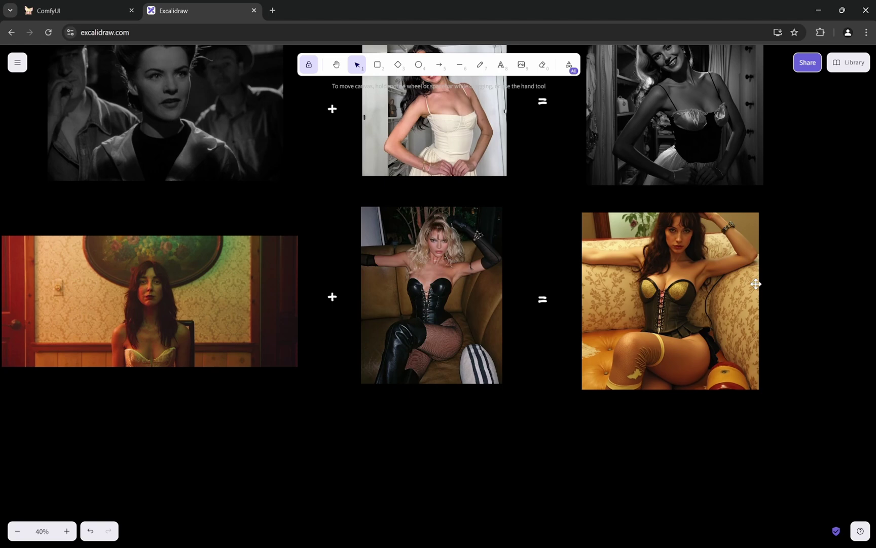
scroll(740, 276, "up", 2)
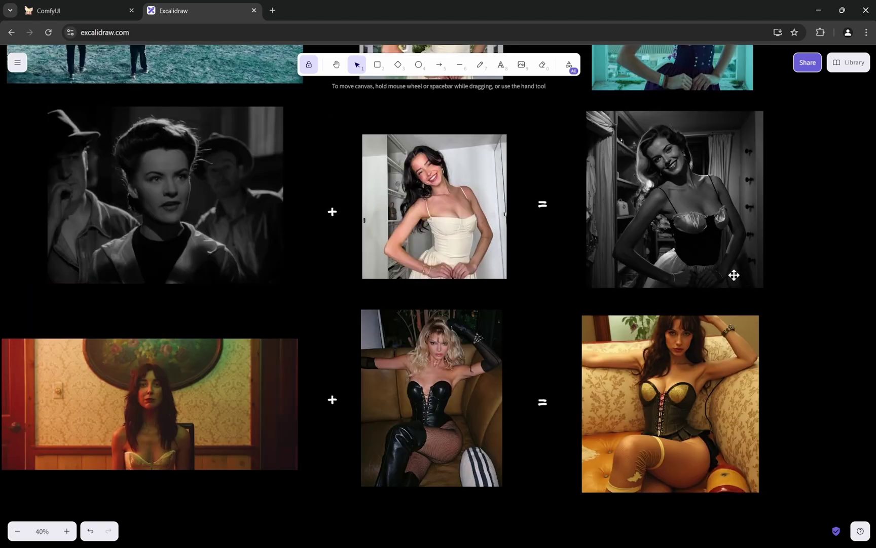
scroll(474, 206, "down", 5)
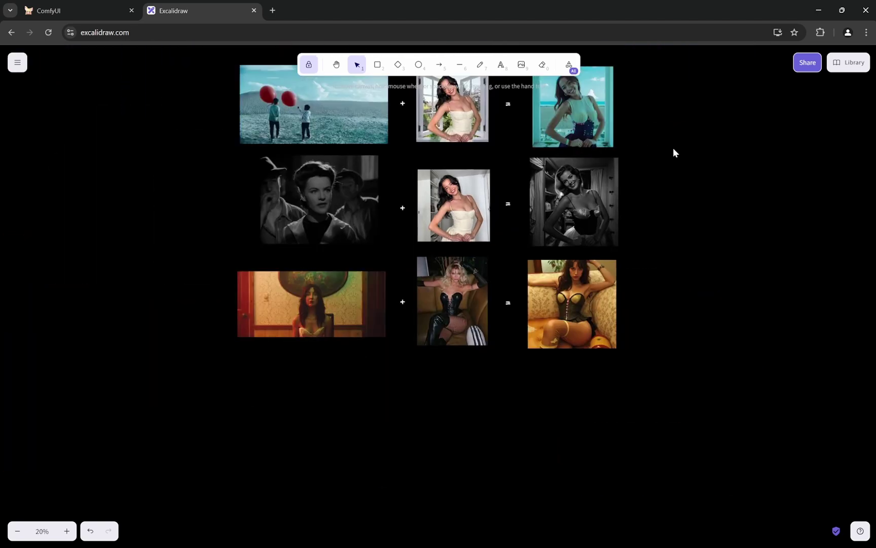
scroll(673, 150, "up", 2)
scroll(538, 232, "up", 3)
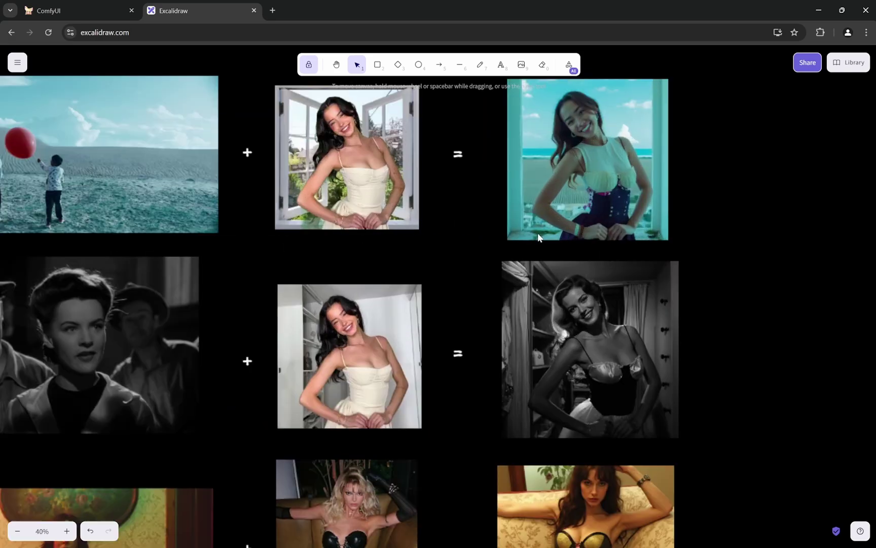
Switch back to ComfyUI and frame the IPAdapter Advanced, KSampler and window Load Image nodes
scroll(536, 232, "down", 2)
left_click(79, 10)
scroll(402, 277, "down", 5)
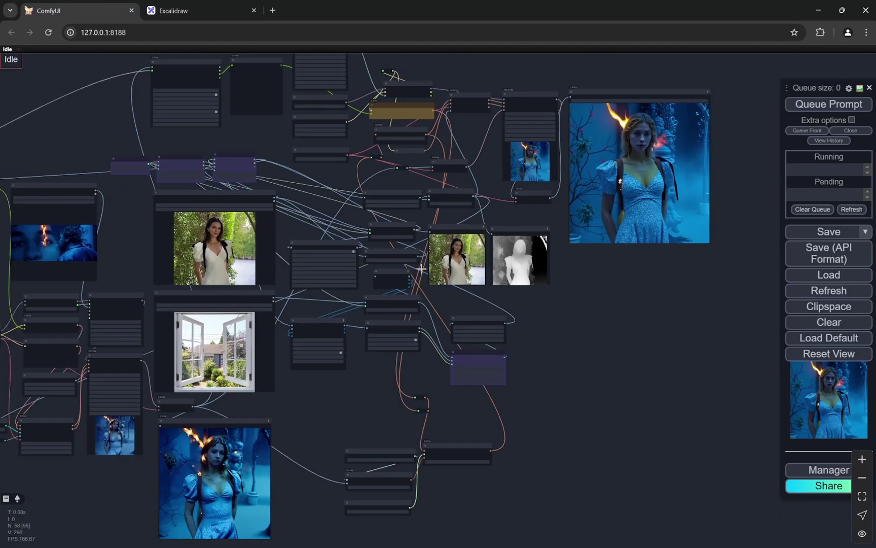
left_click_drag(628, 303, 693, 329)
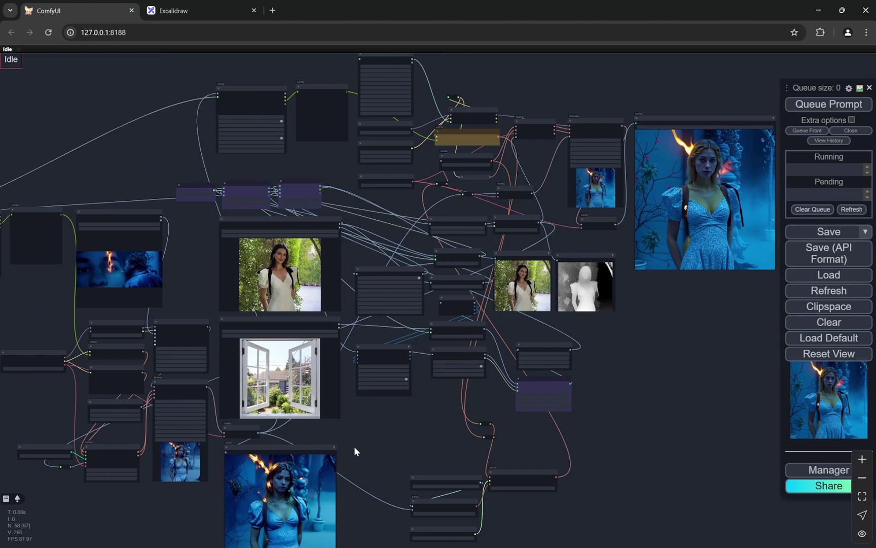
scroll(44, 418, "up", 10)
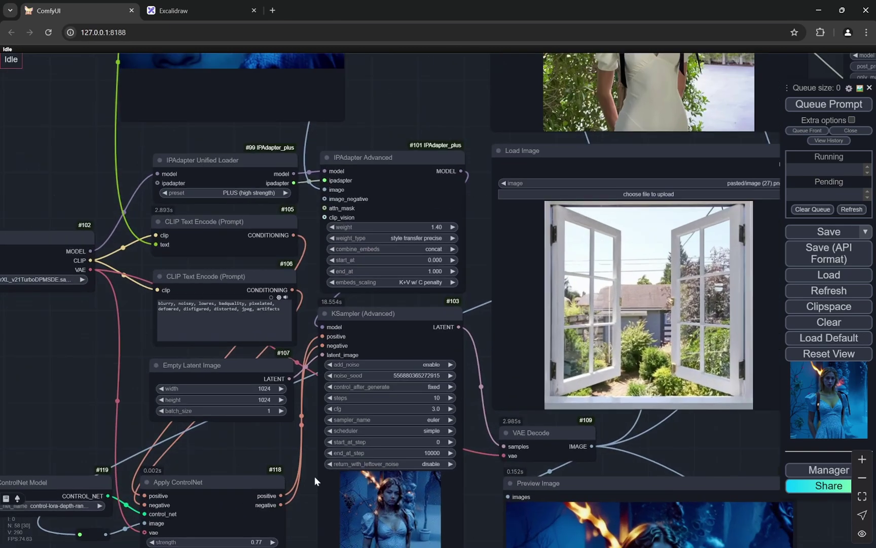
scroll(493, 248, "down", 3)
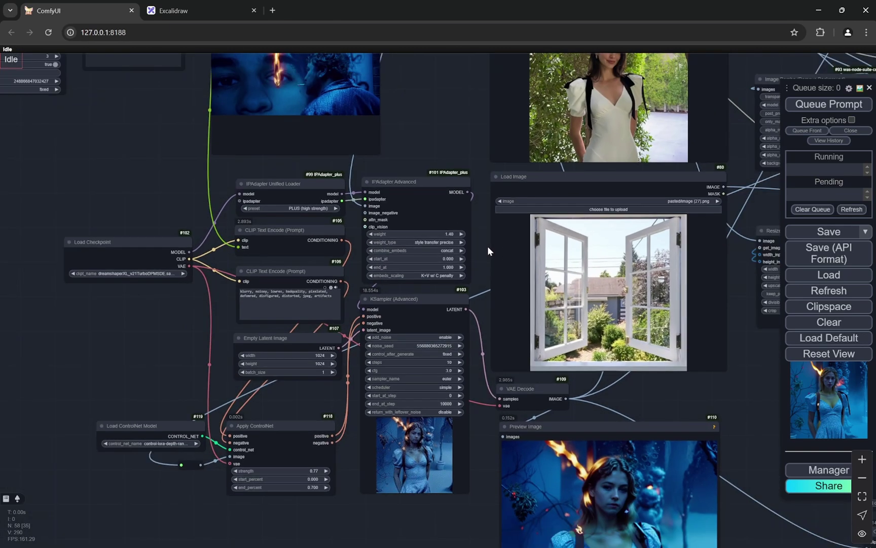